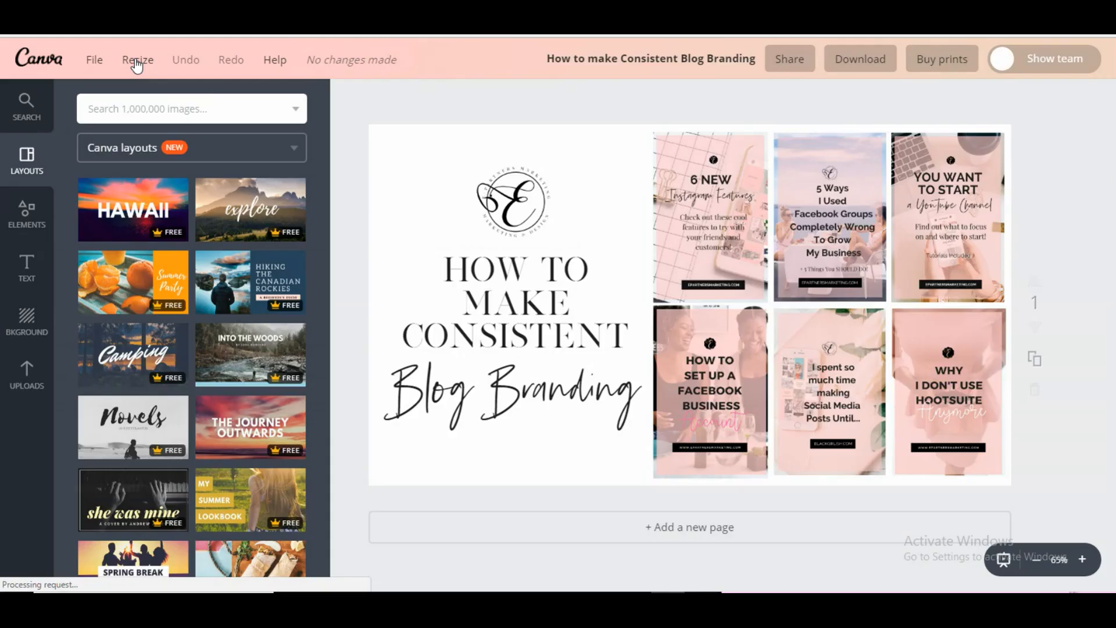
- Browse the available resize formats and make a resized copy of the design in the Blog Graphic format only
click(135, 60)
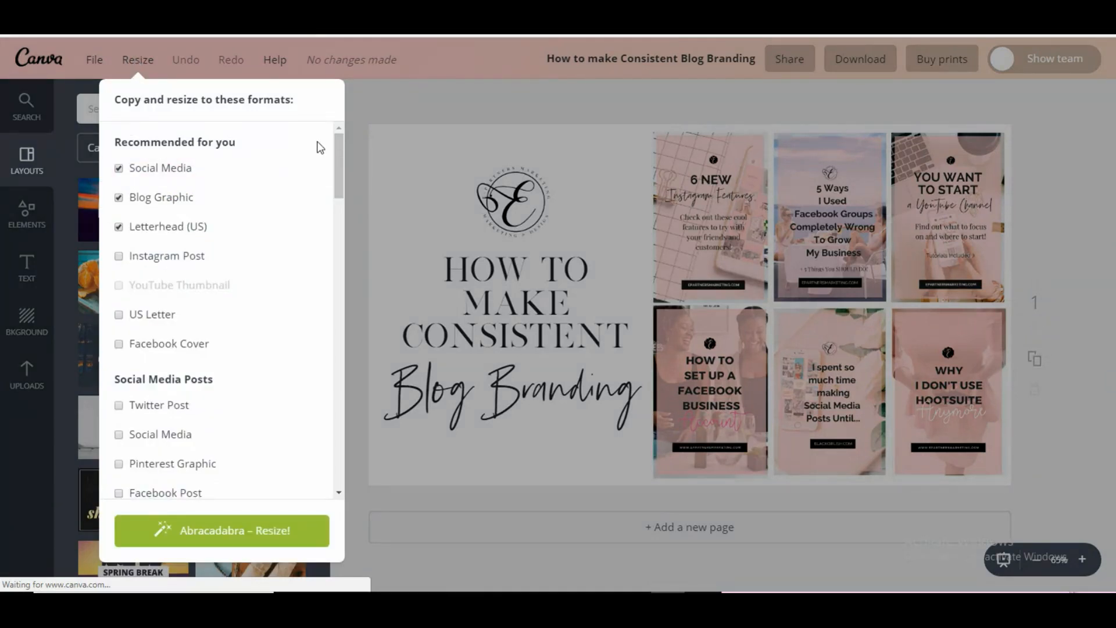
mouse_move(336, 140)
mouse_down()
mouse_move(336, 228)
mouse_move(342, 142)
mouse_move(318, 284)
mouse_move(323, 476)
mouse_move(343, 132)
mouse_up()
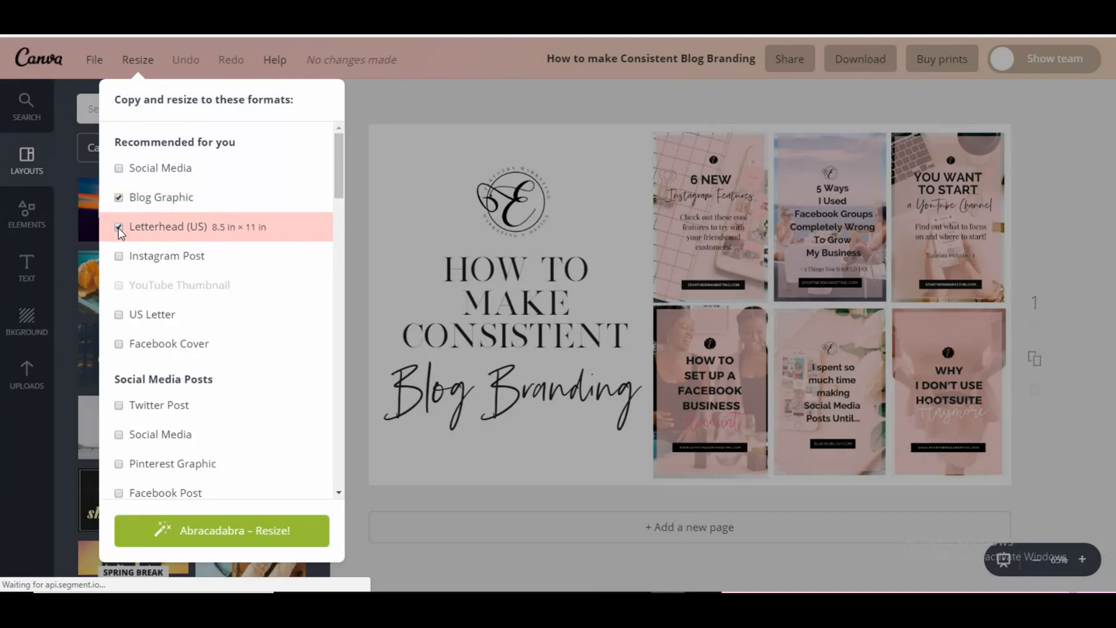
scroll(270, 244, down, 3)
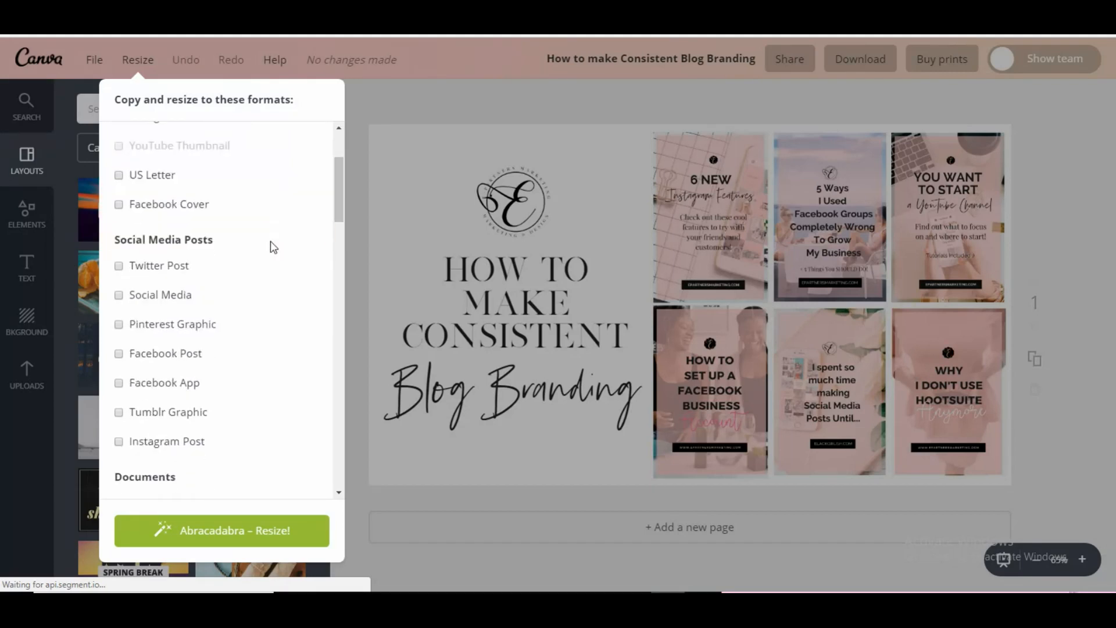
scroll(270, 240, down, 9)
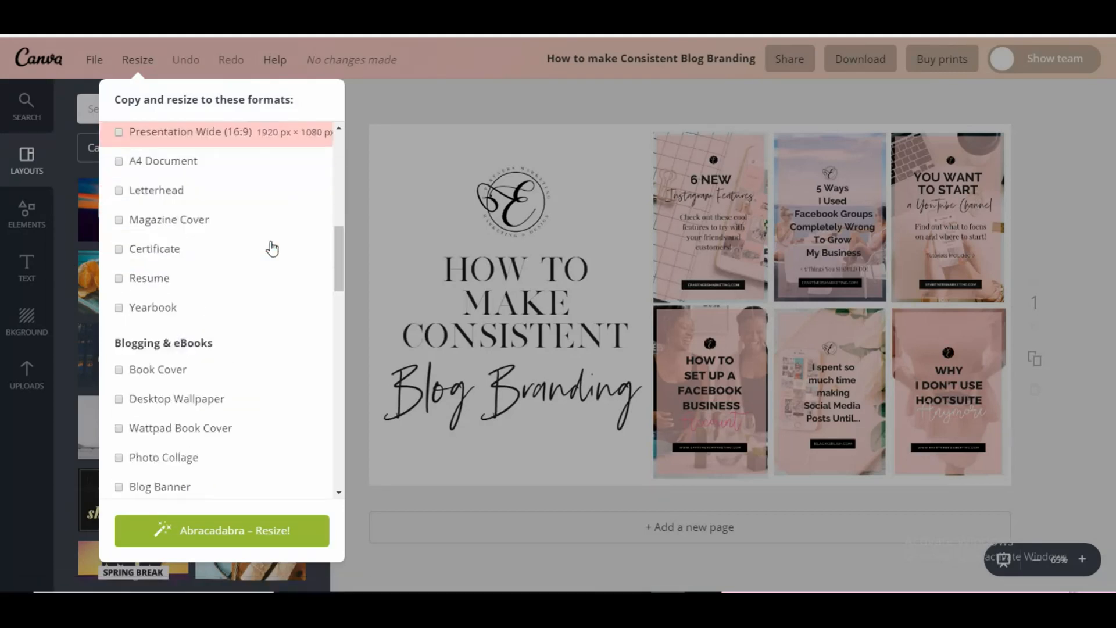
scroll(271, 249, down, 12)
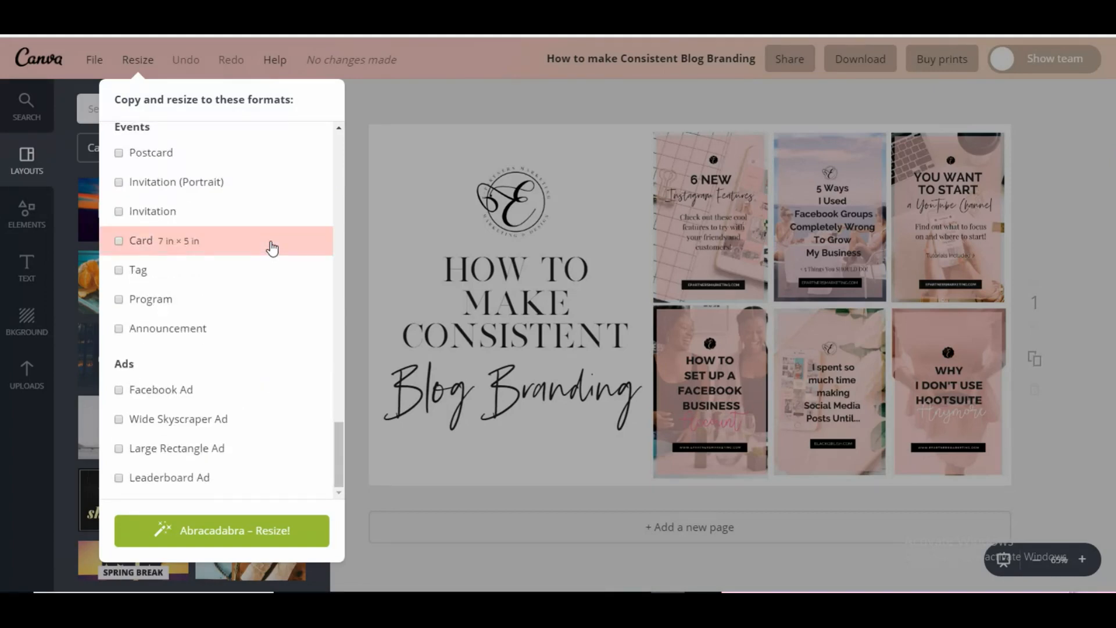
scroll(272, 249, up, 5)
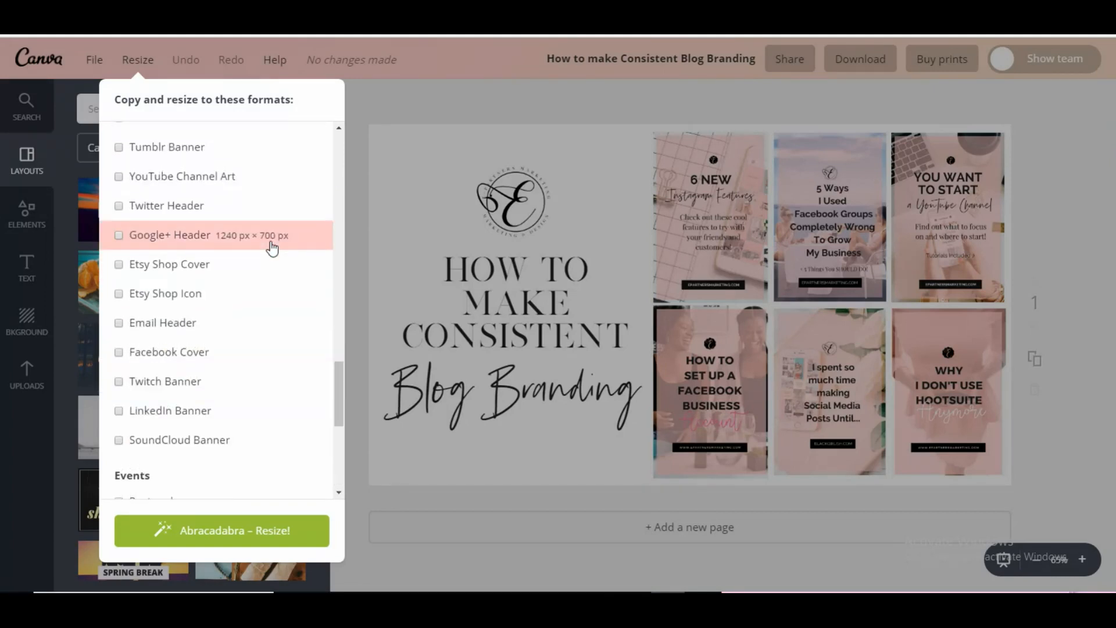
scroll(270, 248, up, 1)
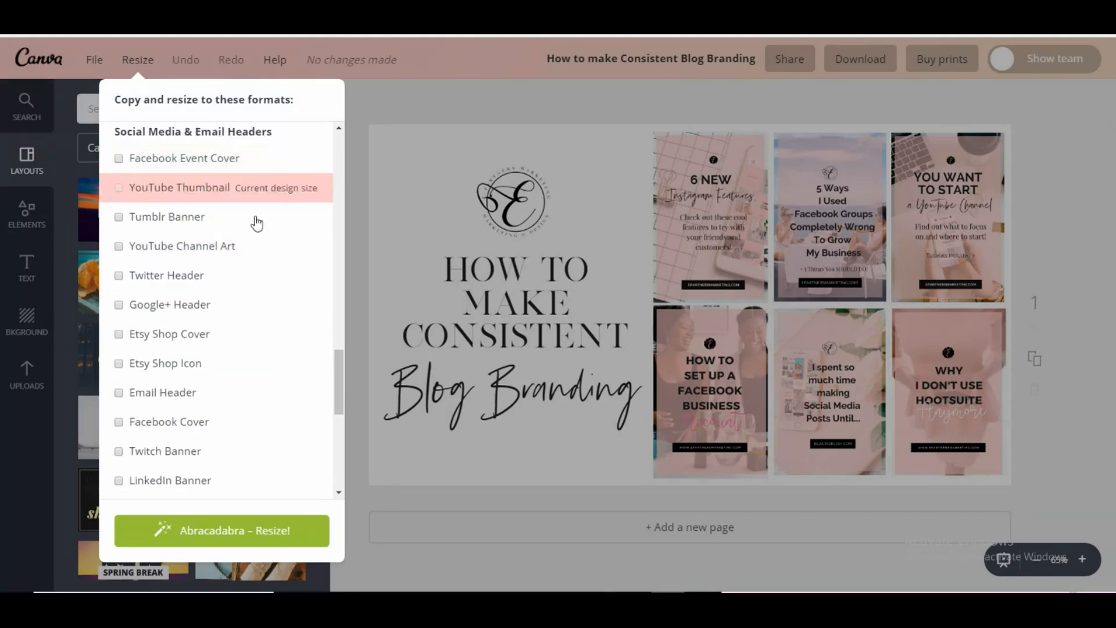
scroll(269, 438, down, 6)
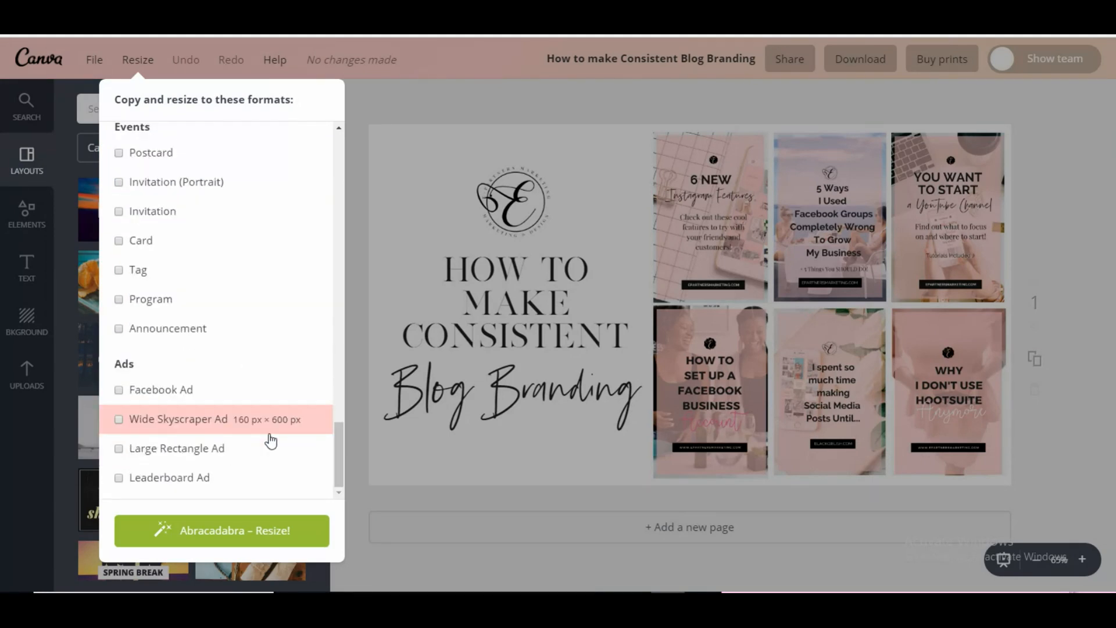
click(215, 544)
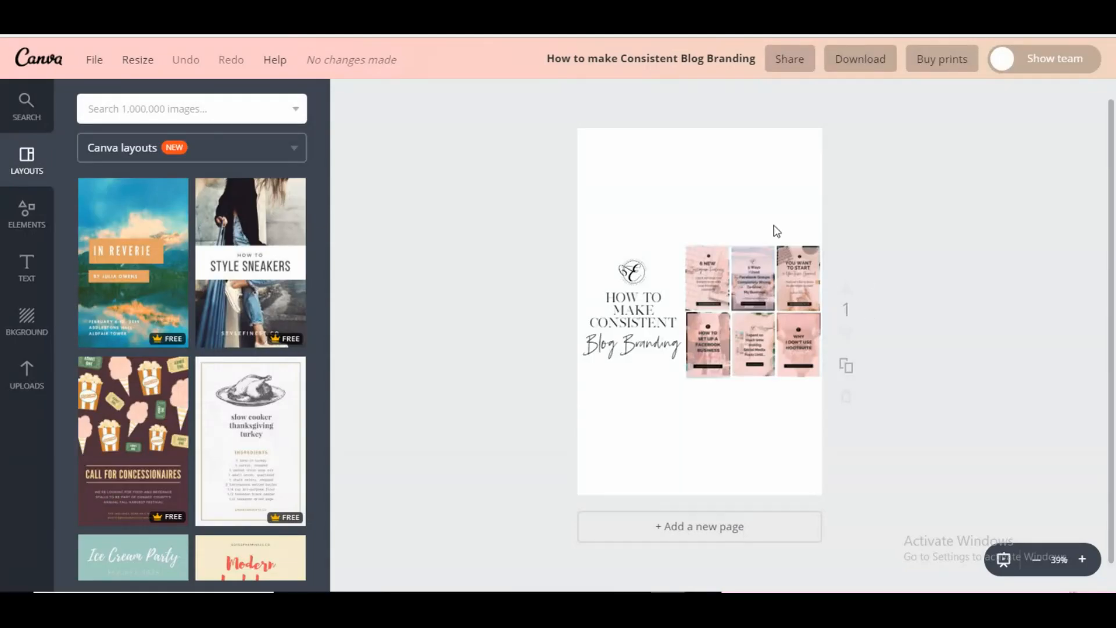
- Rename the resized design as "How to make Consistent Blog Branding featured image"
click(643, 63)
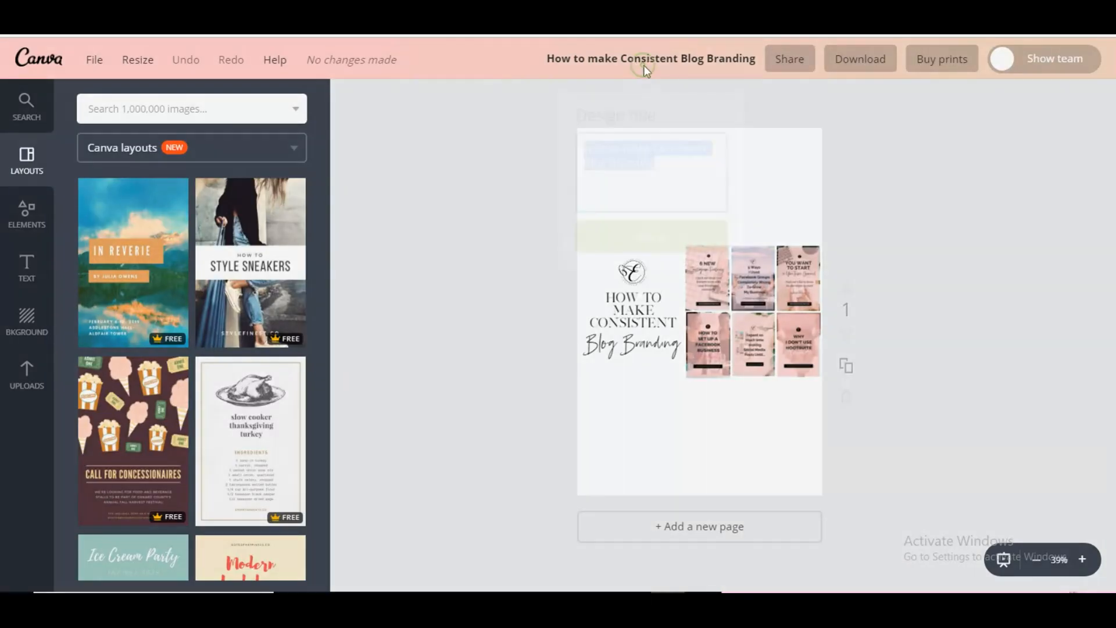
click(664, 140)
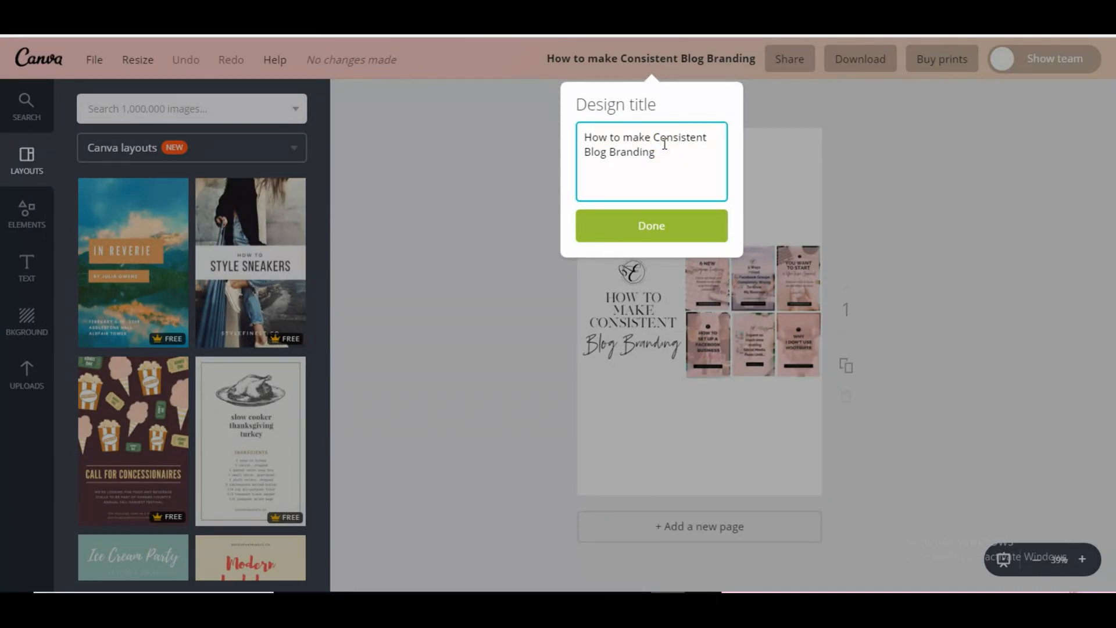
key(BackSpace)
click(655, 227)
- Move the logo, the "How to make consistent" heading and the "Blog Branding" script text to the upper centre of the page
drag(623, 264, 699, 165)
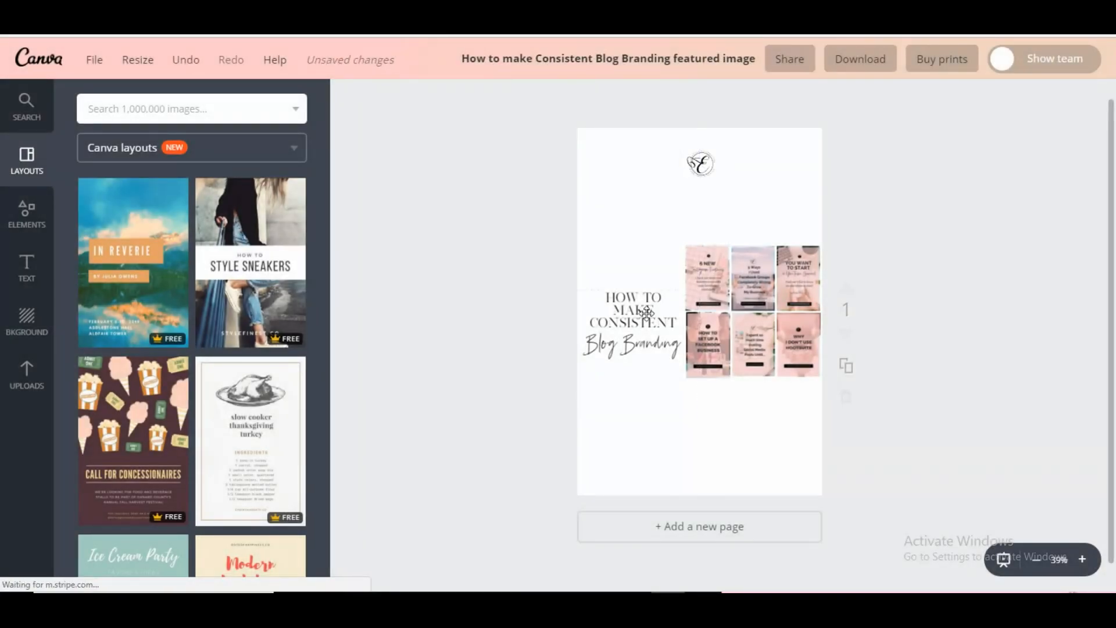
drag(644, 311, 696, 197)
drag(640, 340, 696, 209)
- Rearrange the six post thumbnails into two rows of three beneath the title text
drag(690, 268, 635, 272)
drag(689, 318, 635, 389)
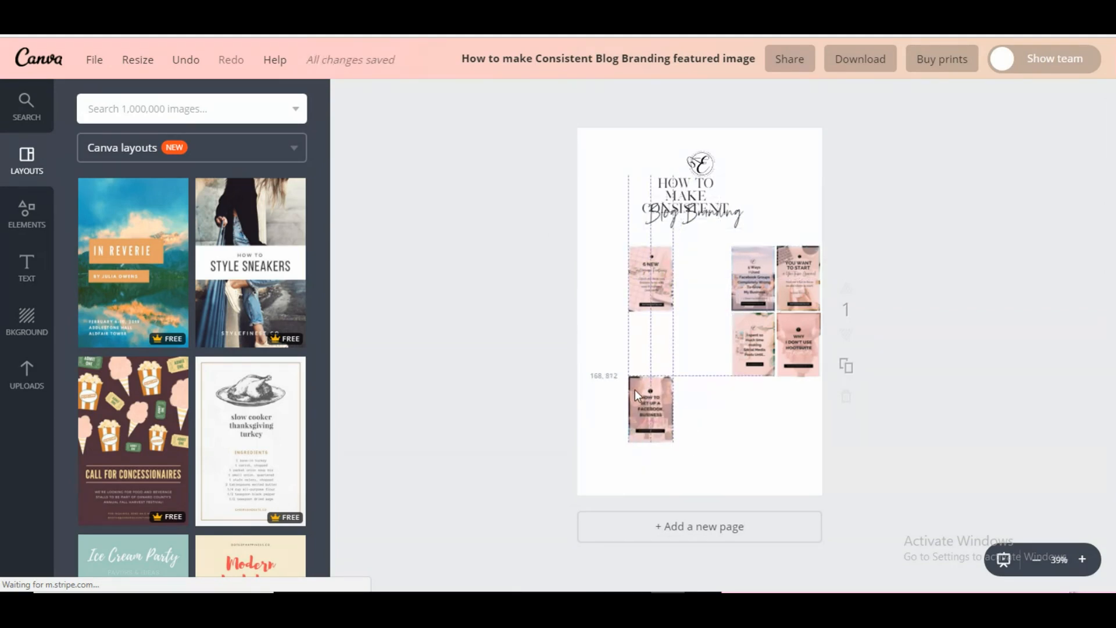
drag(634, 282, 652, 314)
drag(700, 194, 698, 212)
mouse_move(731, 281)
mouse_down()
mouse_move(694, 312)
mouse_move(686, 340)
mouse_move(695, 320)
mouse_up()
drag(775, 360, 701, 394)
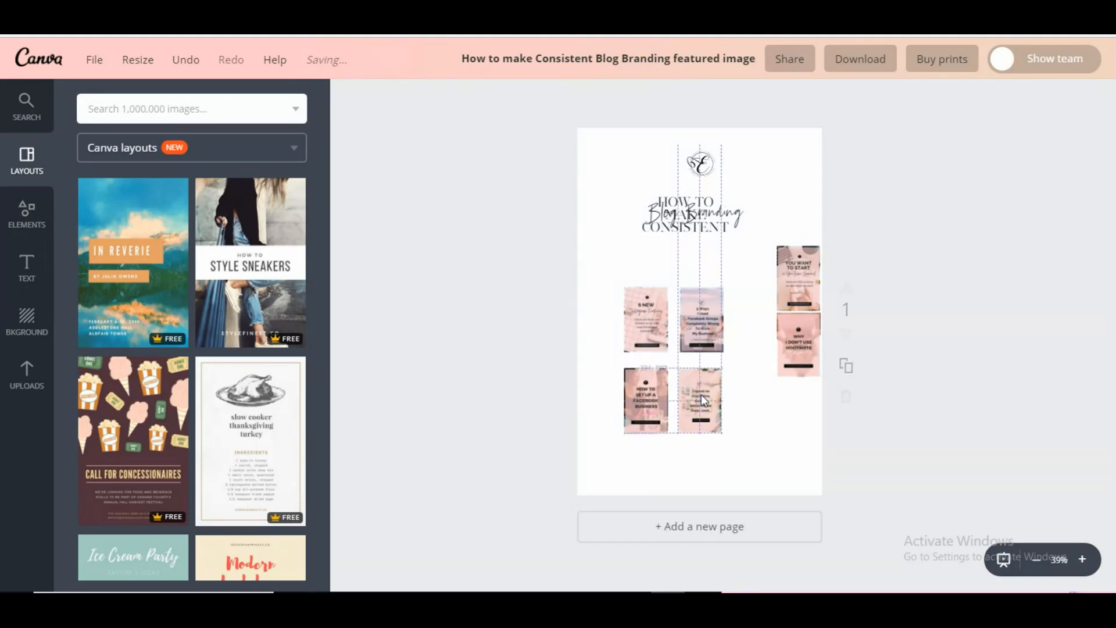
drag(789, 323, 748, 384)
drag(802, 257, 759, 298)
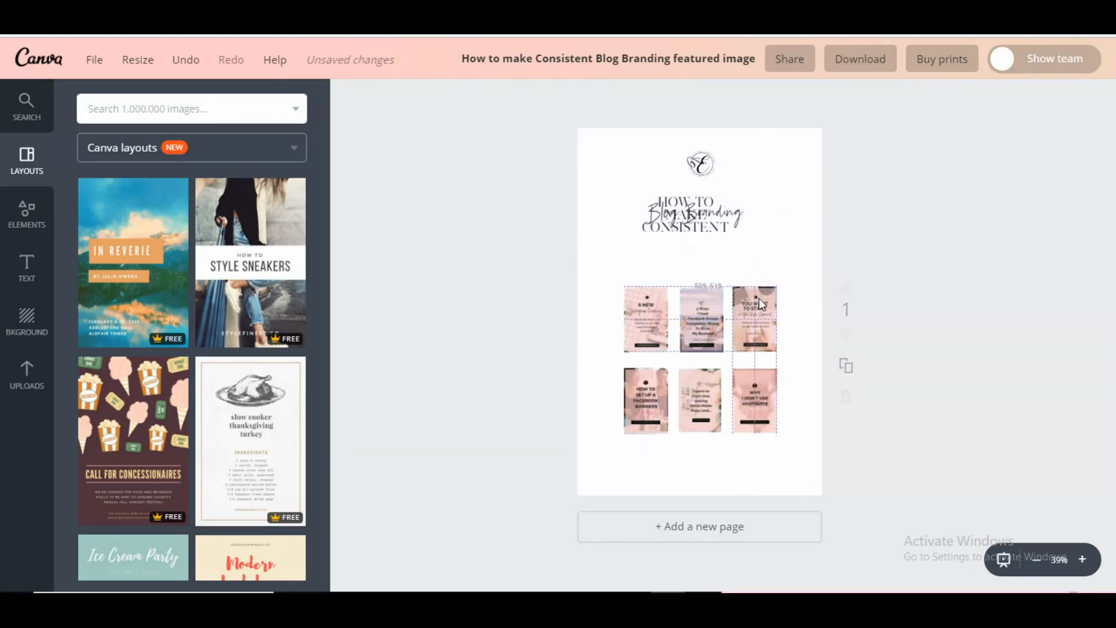
- Stack the logo, heading and "Blog Branding" text without overlap, centred above the thumbnail grid
drag(694, 212, 696, 263)
mouse_move(690, 204)
mouse_down()
mouse_move(708, 203)
mouse_move(698, 178)
mouse_move(687, 211)
mouse_up()
drag(714, 272, 714, 271)
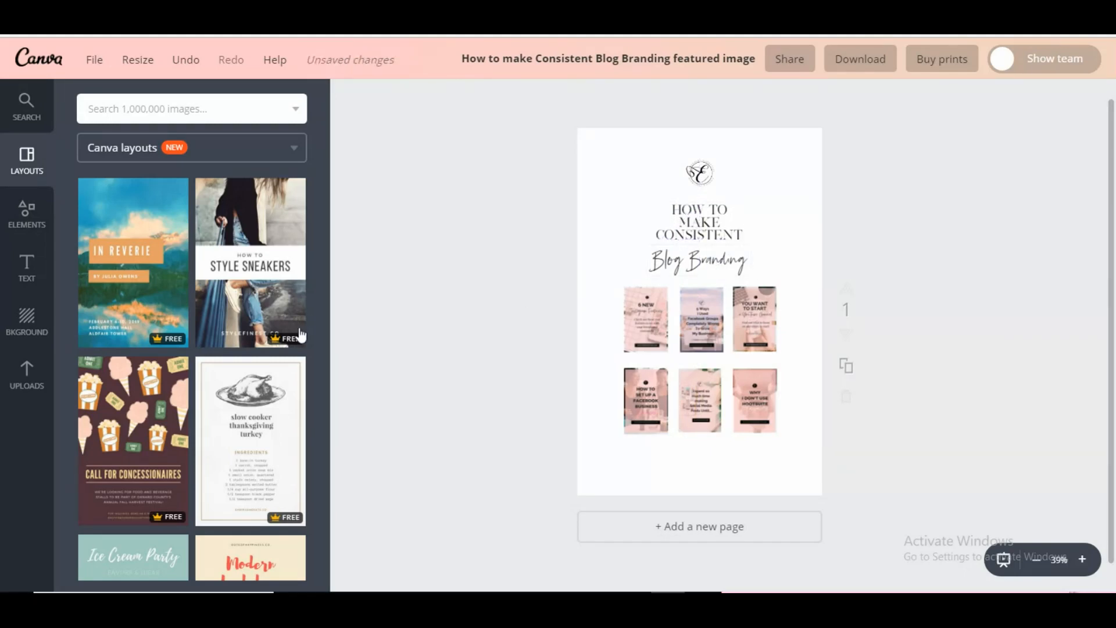
- Fill the page background with the pink brand colour
click(32, 336)
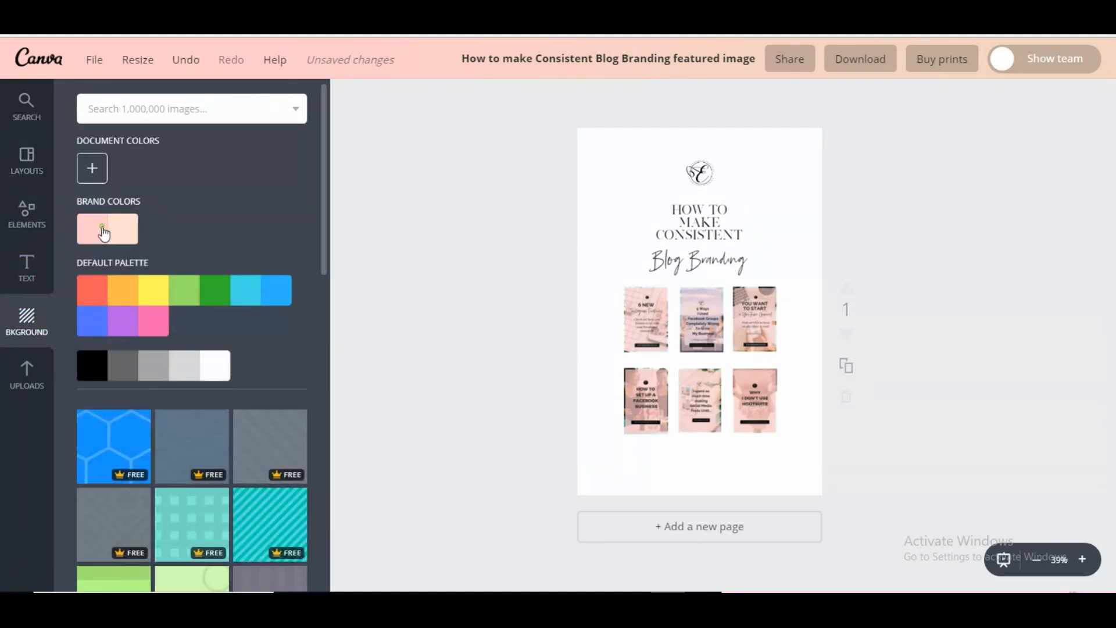
click(103, 233)
- Move the lower row of thumbnails further down and enlarge the two thumbnails in the left column
drag(642, 398, 620, 418)
drag(708, 400, 749, 422)
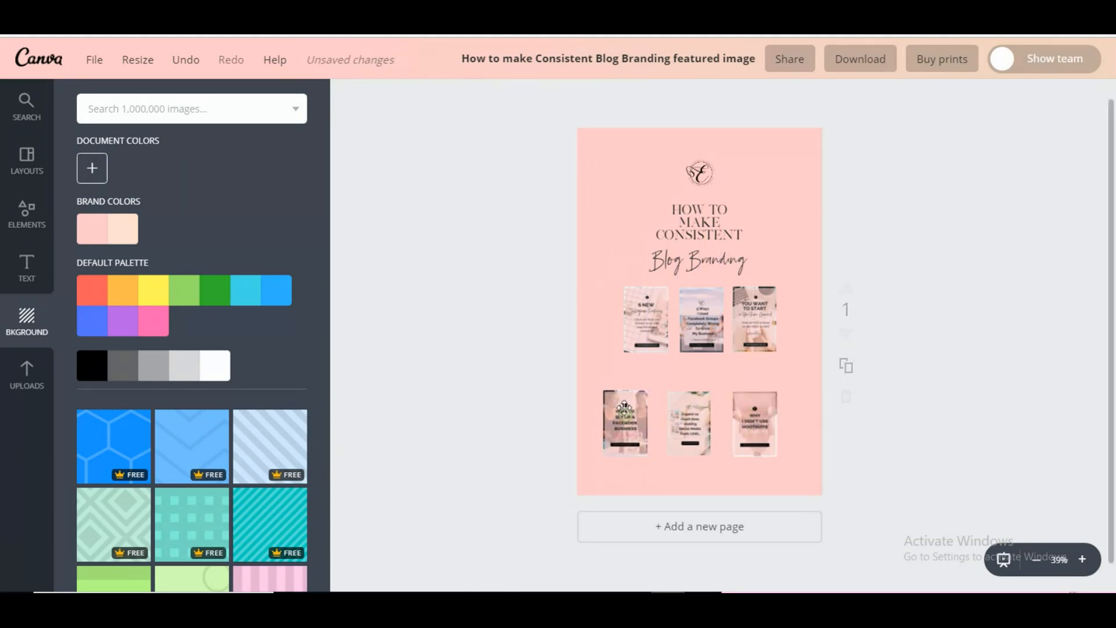
click(612, 396)
drag(603, 391, 639, 401)
click(635, 292)
drag(625, 287, 646, 312)
drag(665, 365, 673, 361)
click(701, 350)
click(700, 320)
- Shift the logo, heading and "Blog Branding" text upward to leave more room above the thumbnails
drag(700, 175, 699, 160)
drag(703, 216, 703, 190)
drag(698, 257, 698, 229)
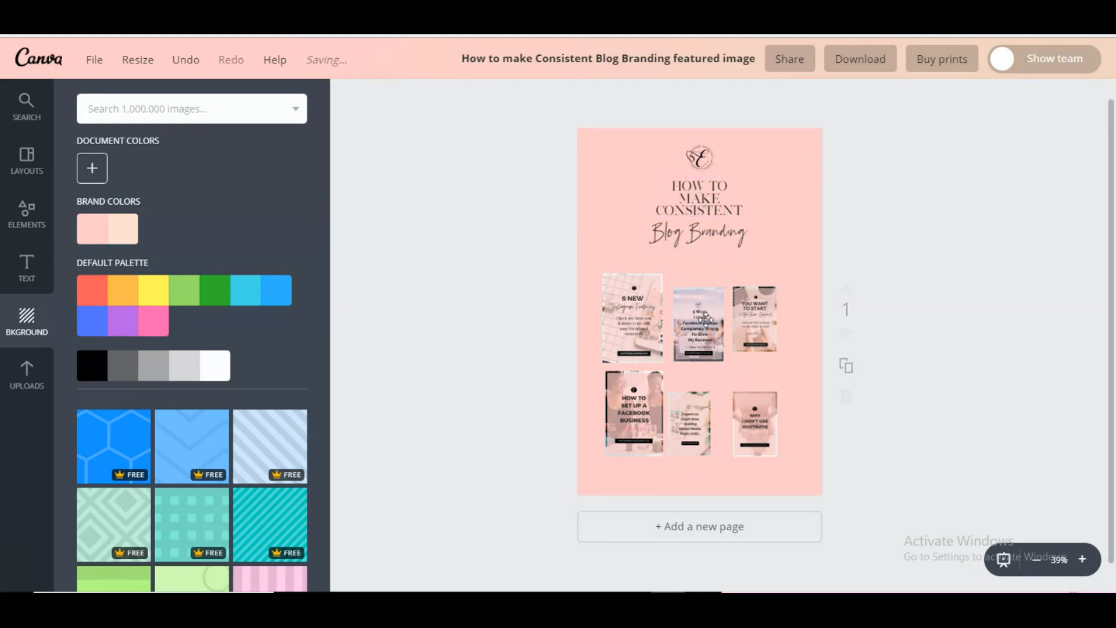
- Enlarge the middle and right thumbnails of the upper row to match the left one and line them up
click(706, 321)
drag(724, 287, 719, 272)
drag(698, 308, 694, 314)
click(754, 314)
drag(777, 286, 792, 266)
drag(755, 303, 757, 313)
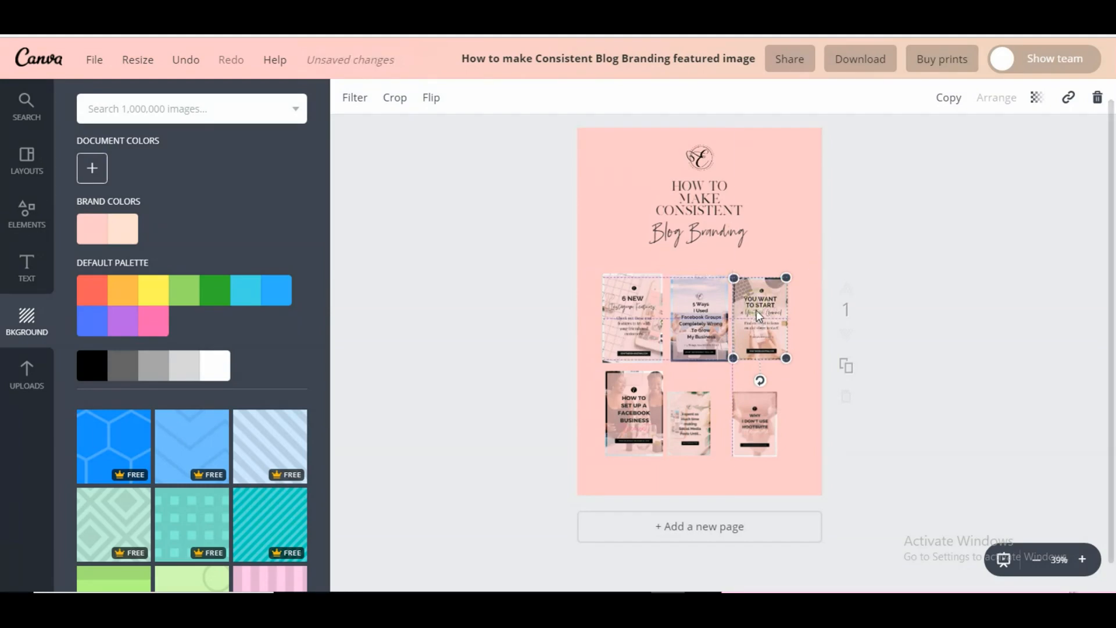
drag(786, 358, 792, 365)
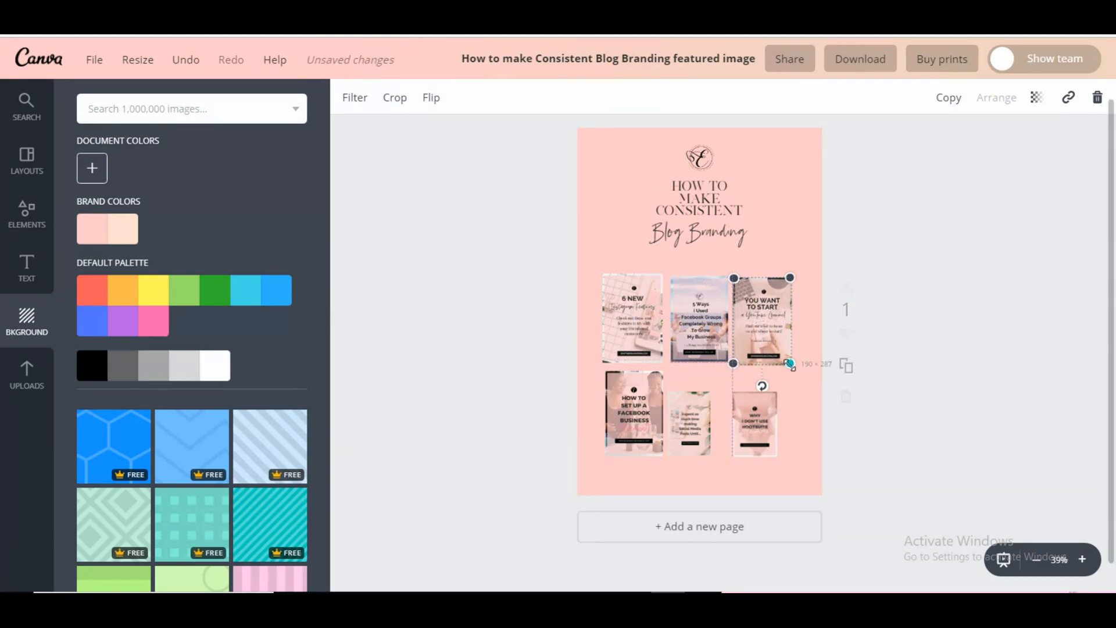
click(806, 400)
click(756, 325)
drag(790, 363, 788, 359)
- Enlarge the middle and right thumbnails of the lower row to match the others and align them in the grid
click(705, 398)
drag(708, 392, 790, 371)
click(773, 402)
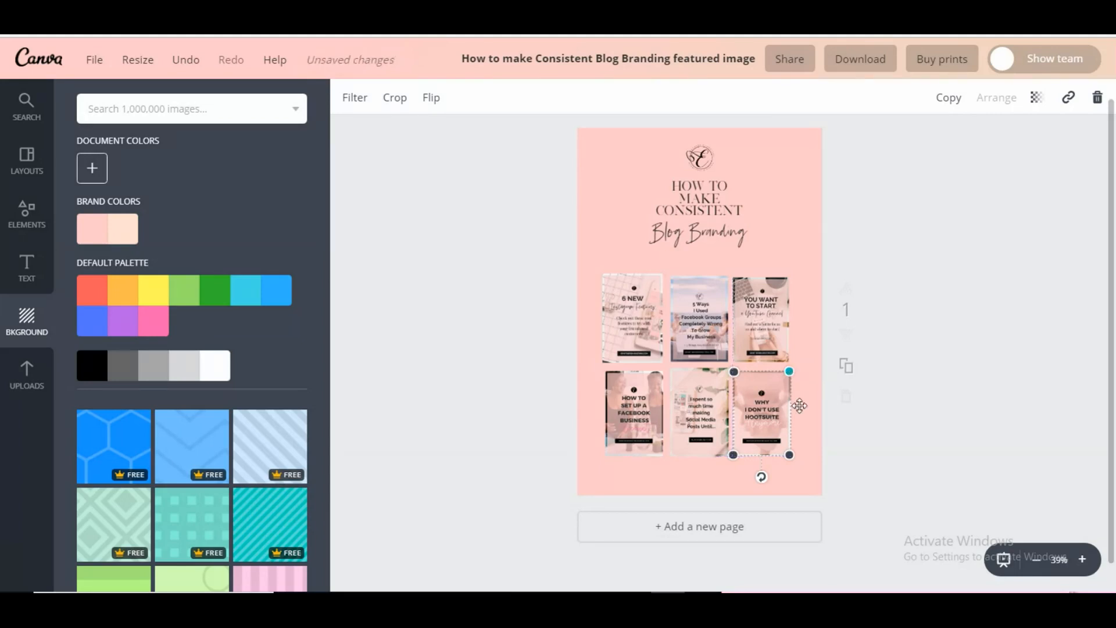
click(857, 443)
drag(760, 414, 764, 411)
click(785, 424)
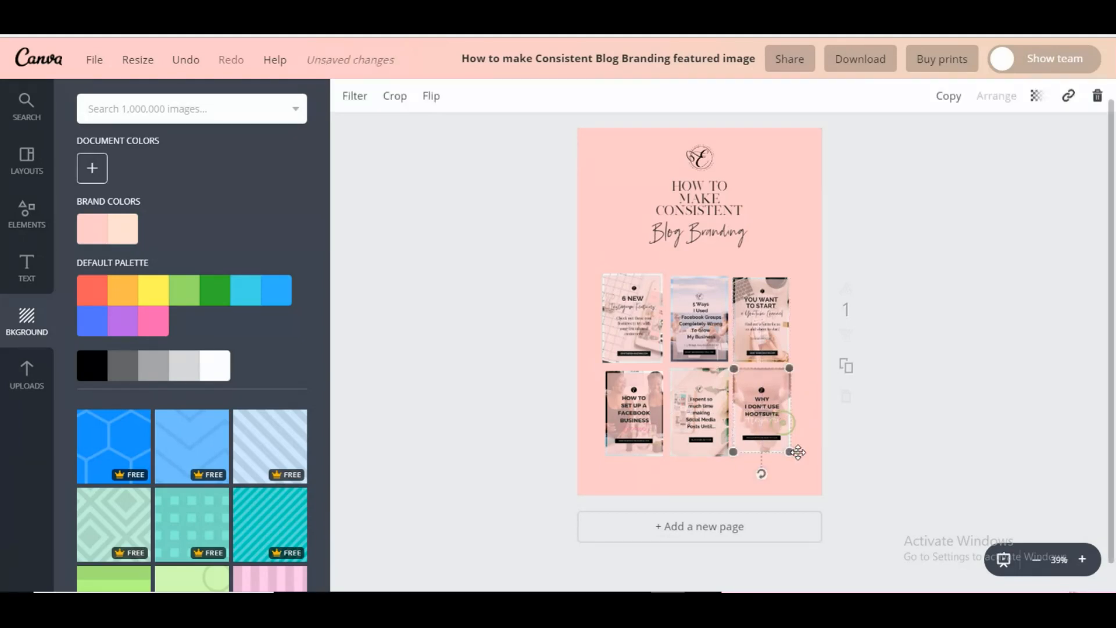
click(829, 443)
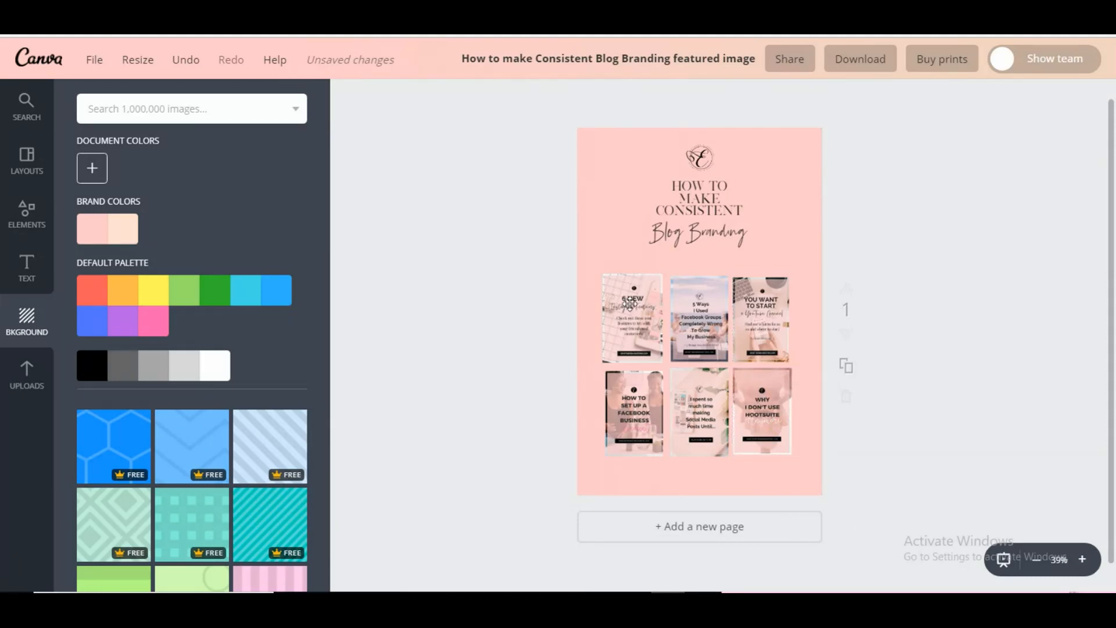
- Move both rows of thumbnails upward, closer to the title, leaving space at the foot of the page
drag(631, 299, 633, 294)
drag(728, 312, 755, 288)
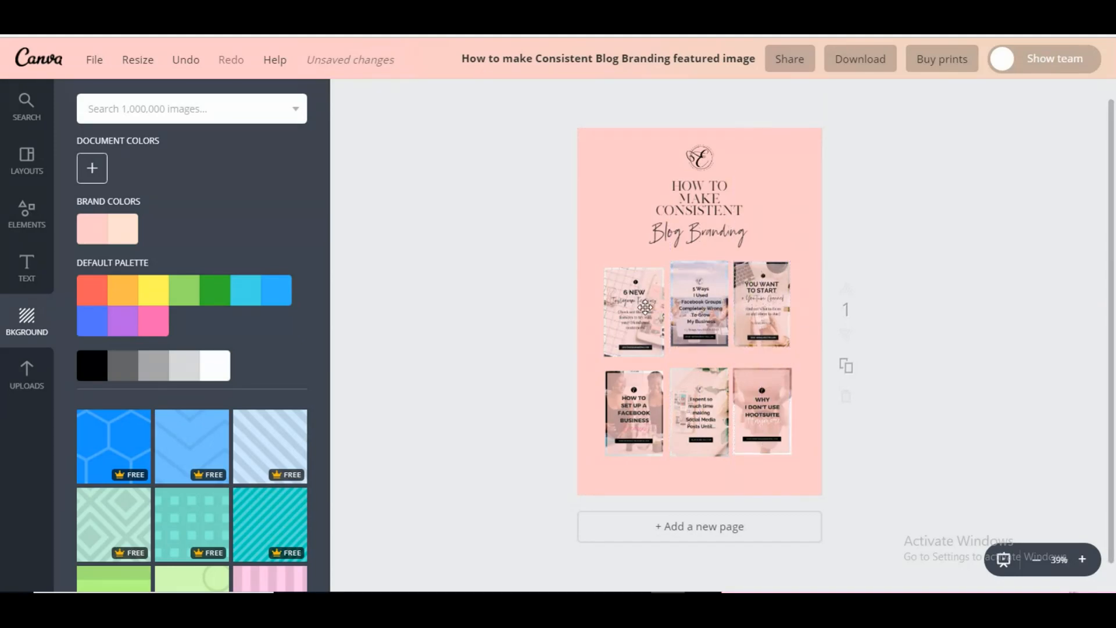
drag(645, 307, 645, 299)
drag(646, 394, 696, 374)
drag(766, 396, 766, 385)
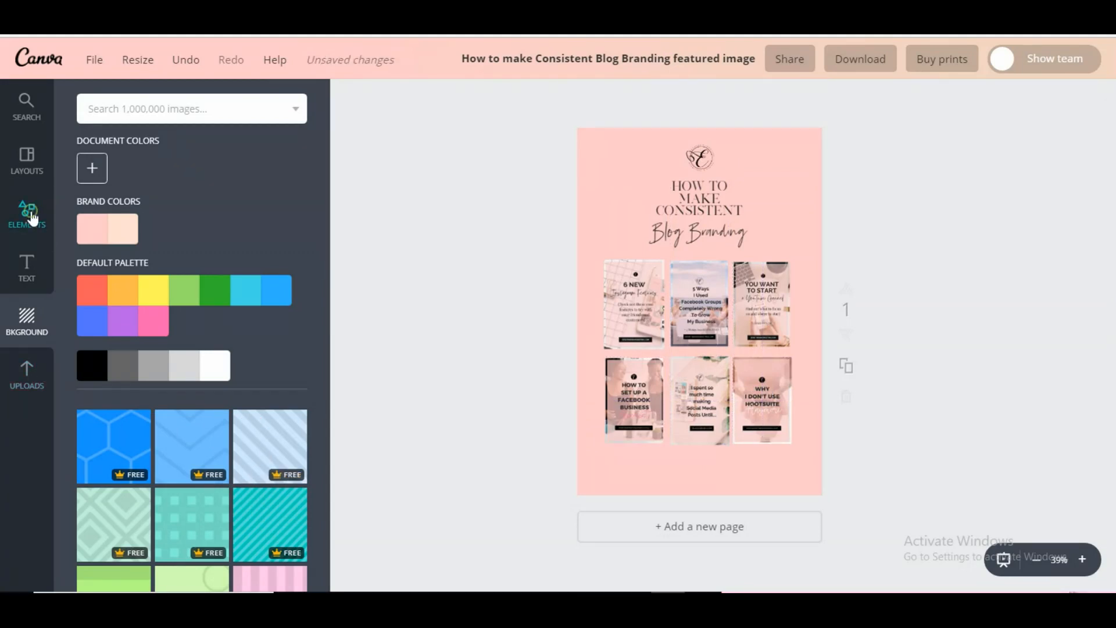
- Add a square shape, colour it black and flatten it into a wide bar beneath the thumbnails
click(32, 218)
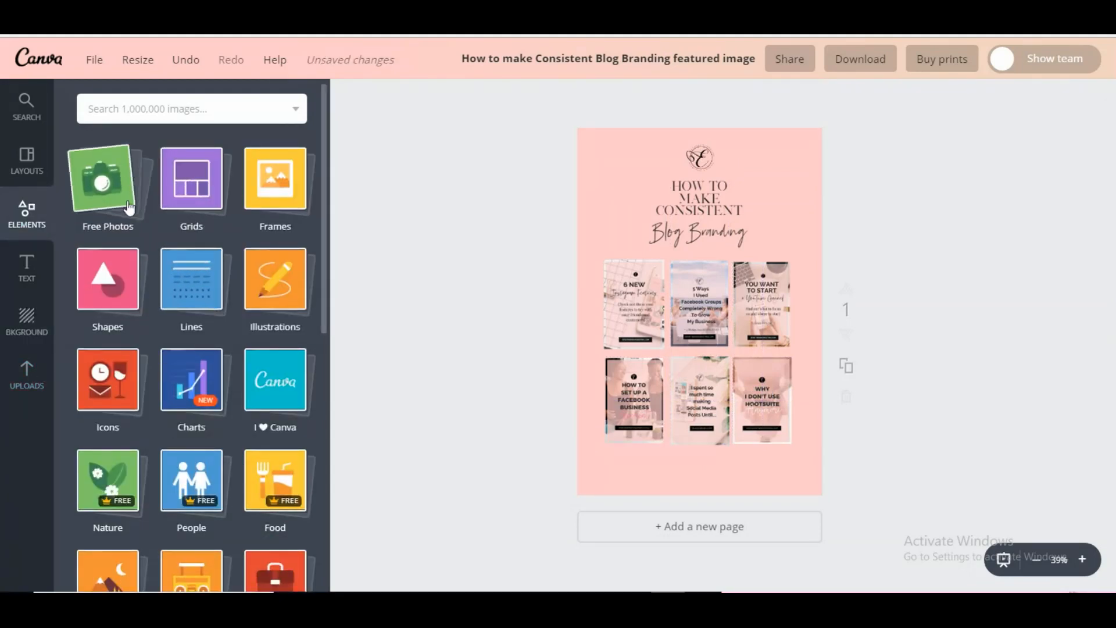
click(108, 279)
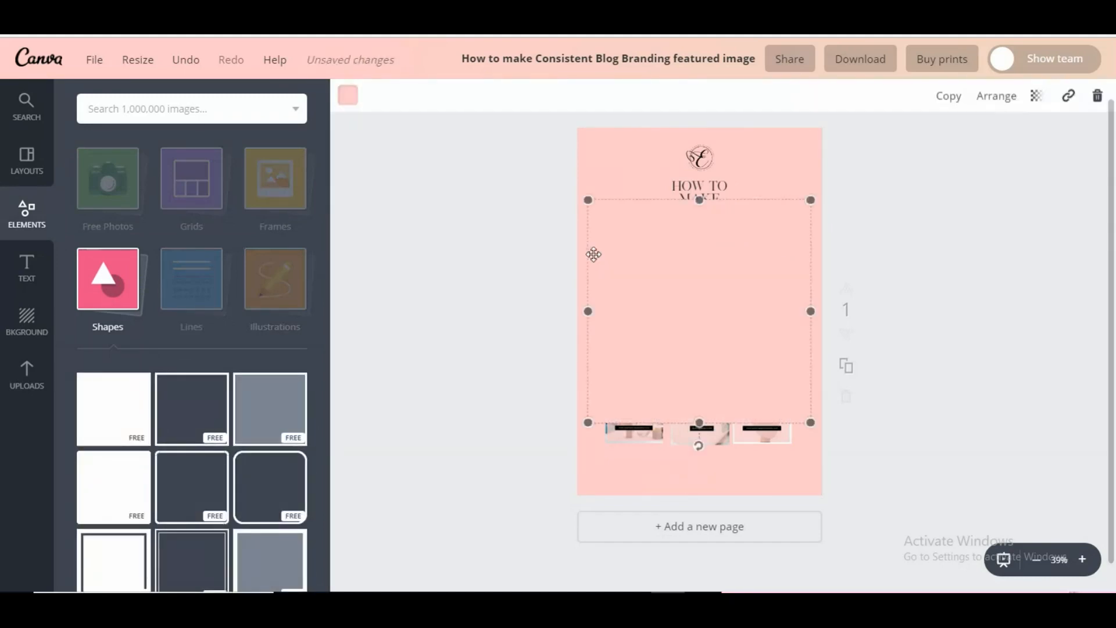
click(349, 102)
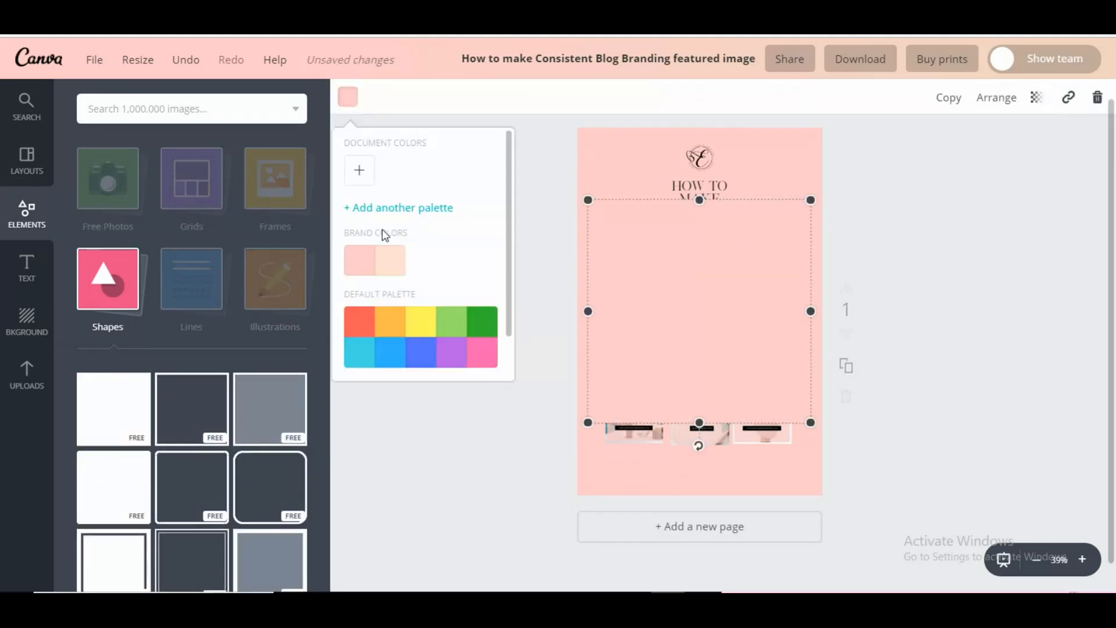
click(359, 183)
drag(378, 347, 676, 347)
click(677, 347)
drag(699, 200, 740, 465)
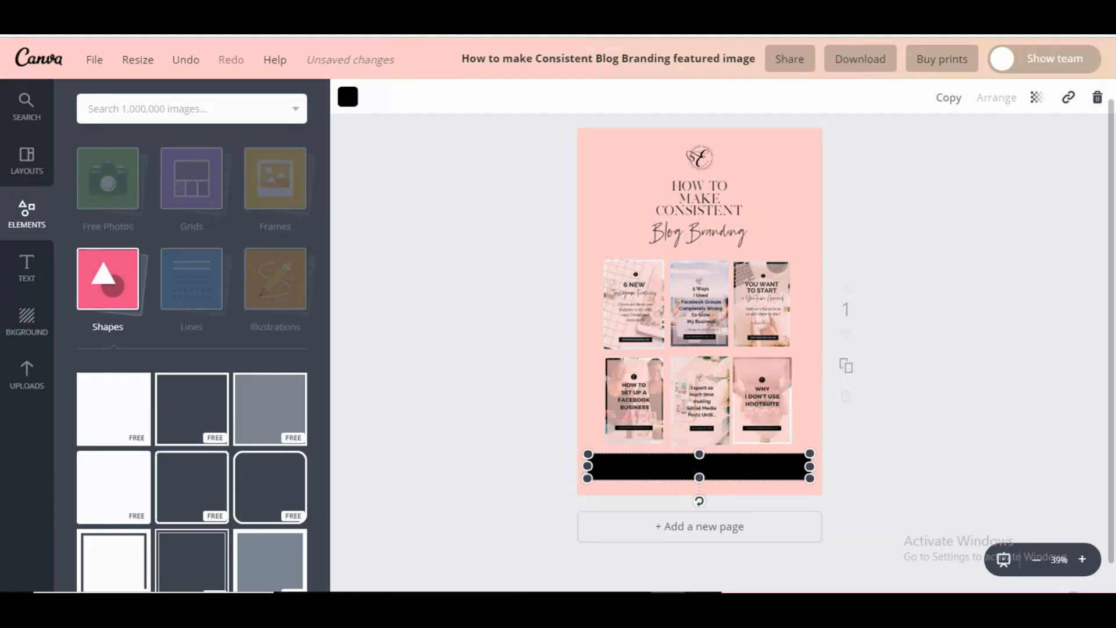
- Narrow the black bar from both ends to about 540 px wide and reduce its height from the upper edge
click(1081, 559)
click(1082, 559)
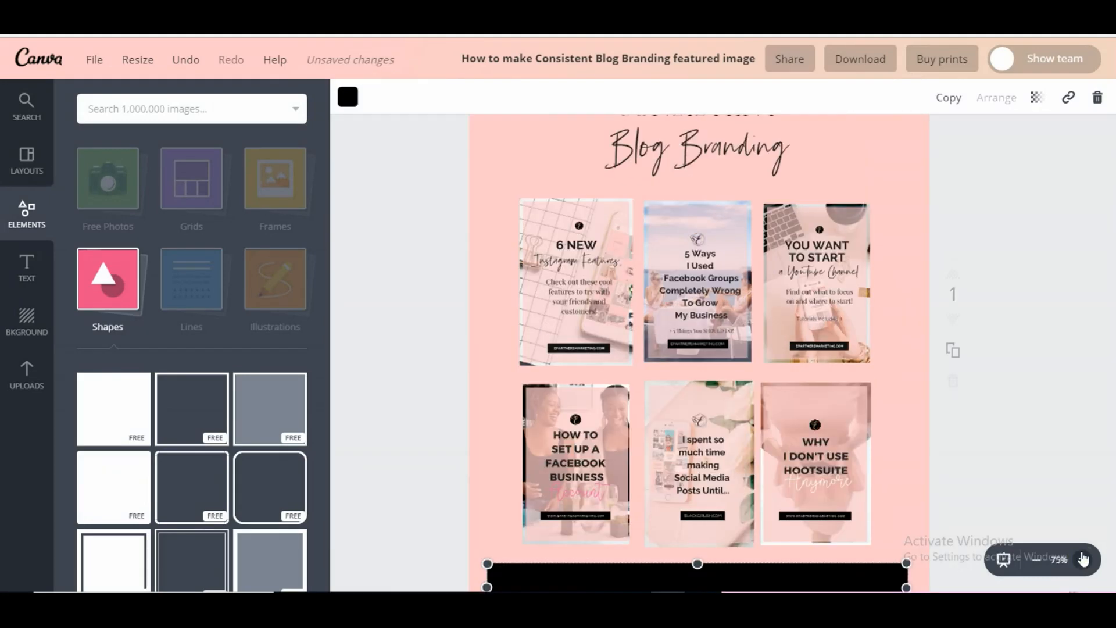
scroll(1071, 493, up, 3)
scroll(1082, 541, down, 3)
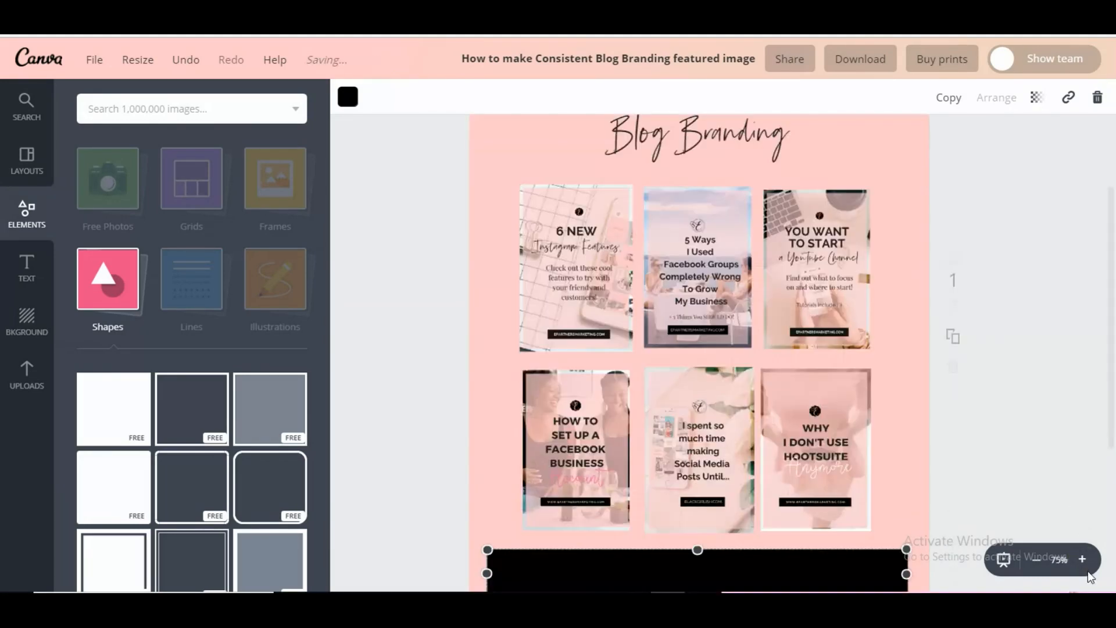
click(1082, 559)
scroll(1064, 497, up, 5)
scroll(1065, 498, down, 10)
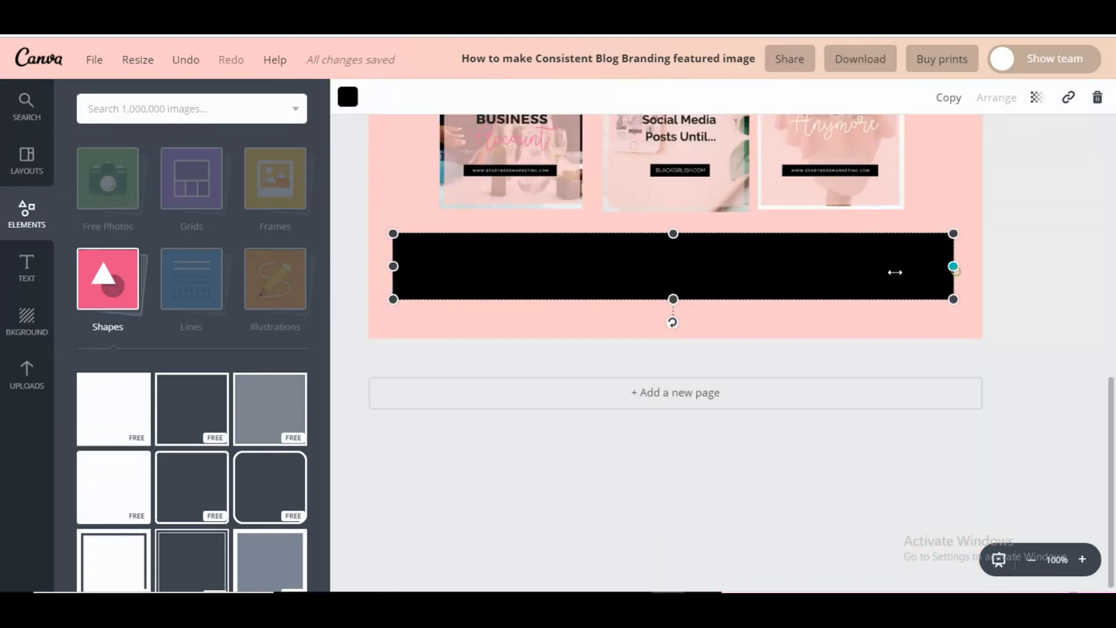
drag(895, 272, 885, 268)
drag(393, 267, 473, 267)
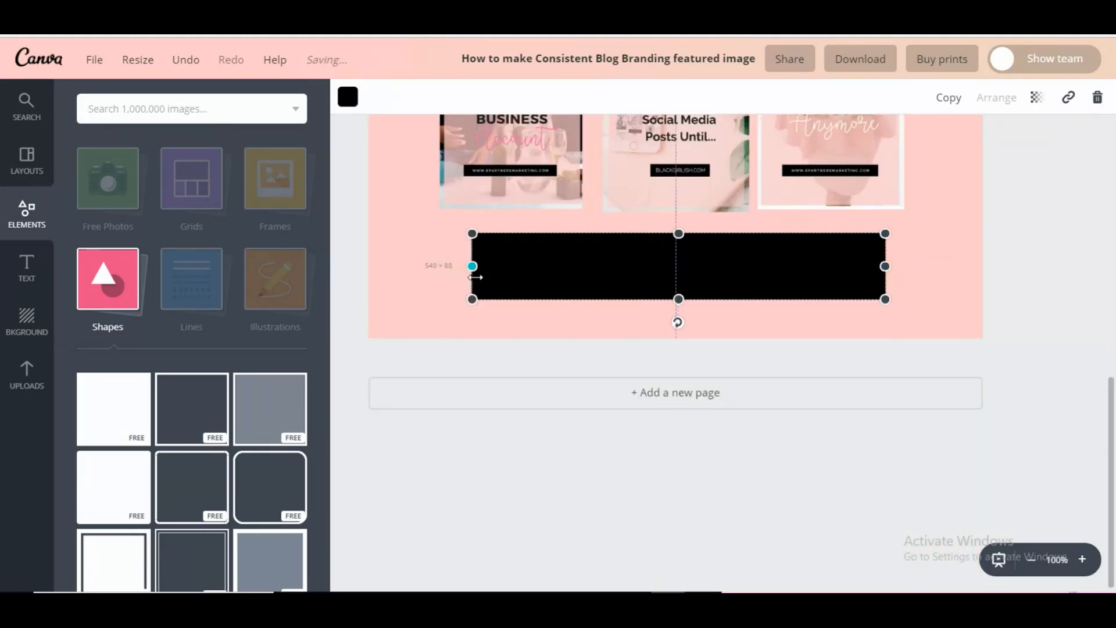
drag(686, 244, 679, 255)
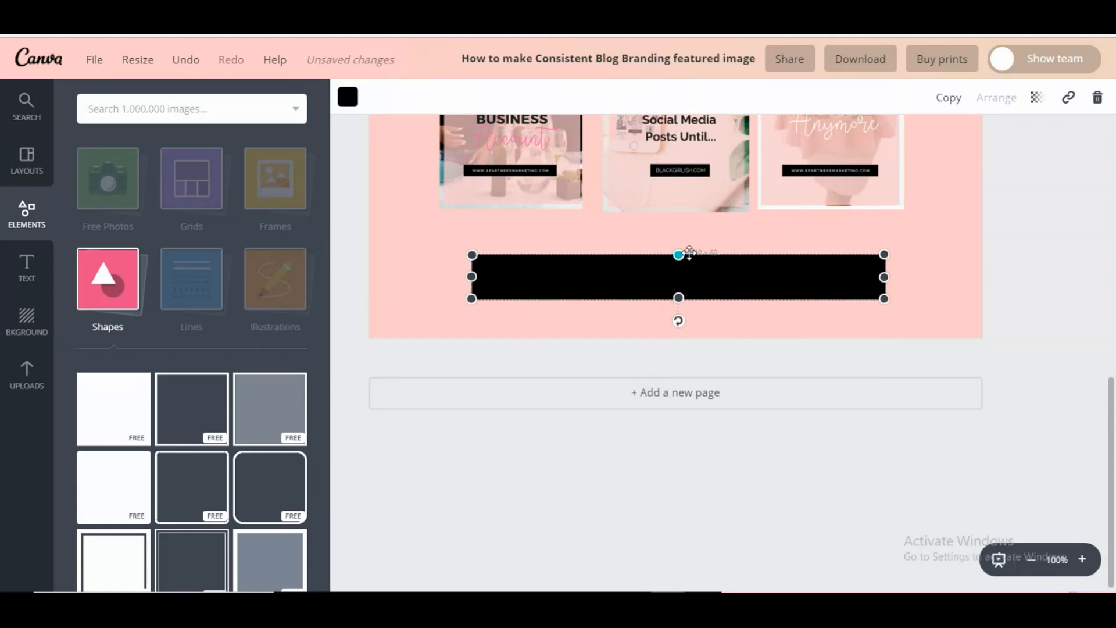
- Shorten the black bar from both ends and centre it beneath the lower row of thumbnails
drag(887, 278, 799, 285)
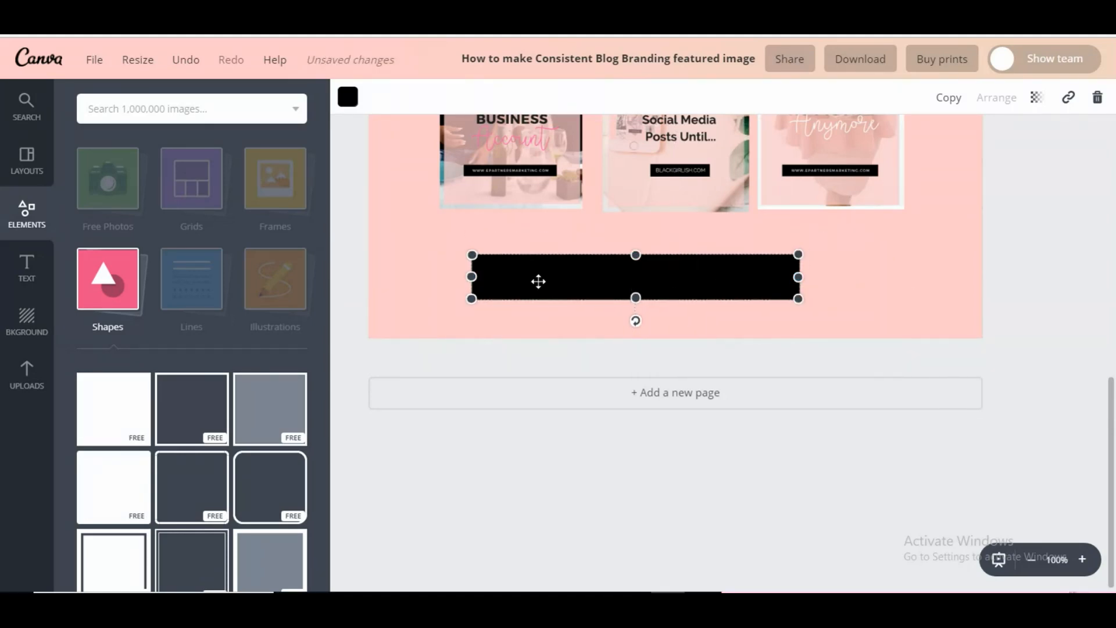
drag(478, 278, 504, 278)
drag(661, 281, 670, 277)
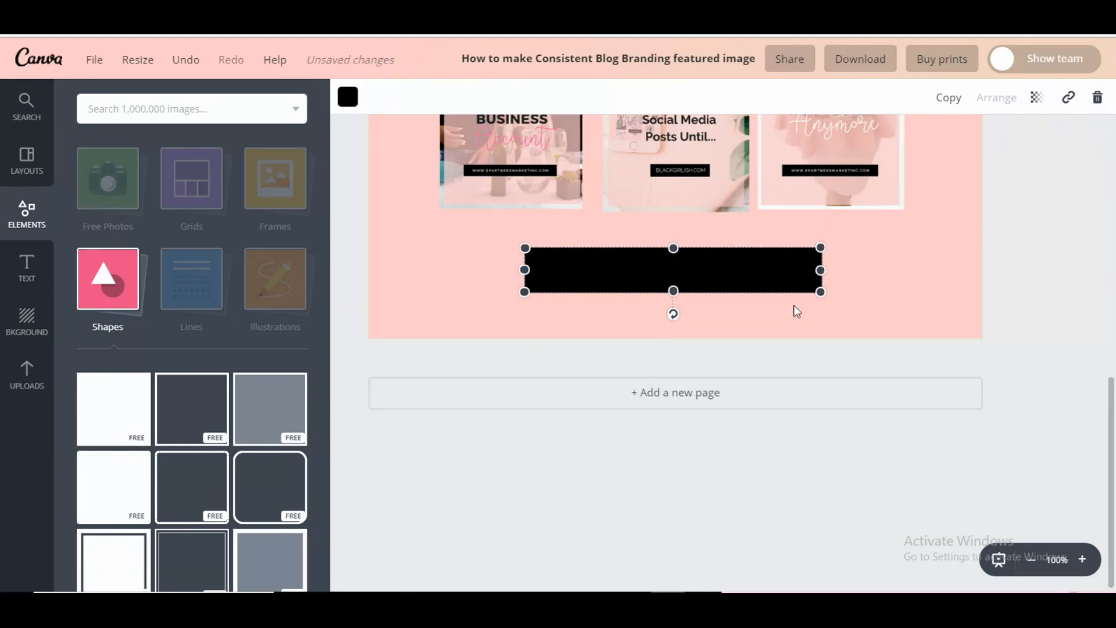
click(865, 321)
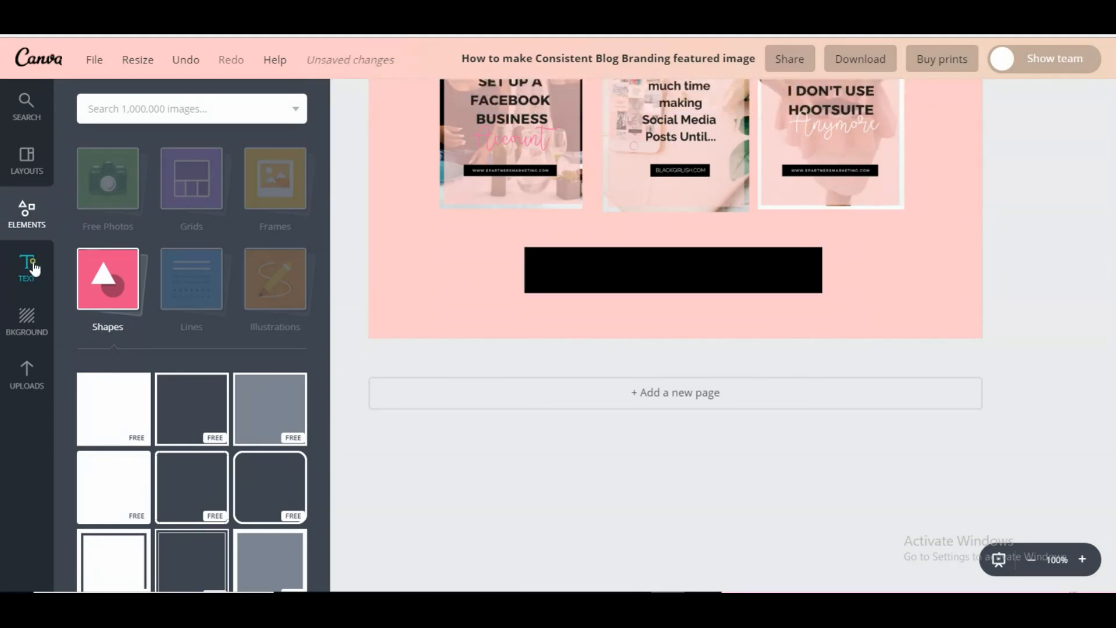
- Add a heading text box and move it down the page onto the black bar beneath the thumbnails
click(28, 269)
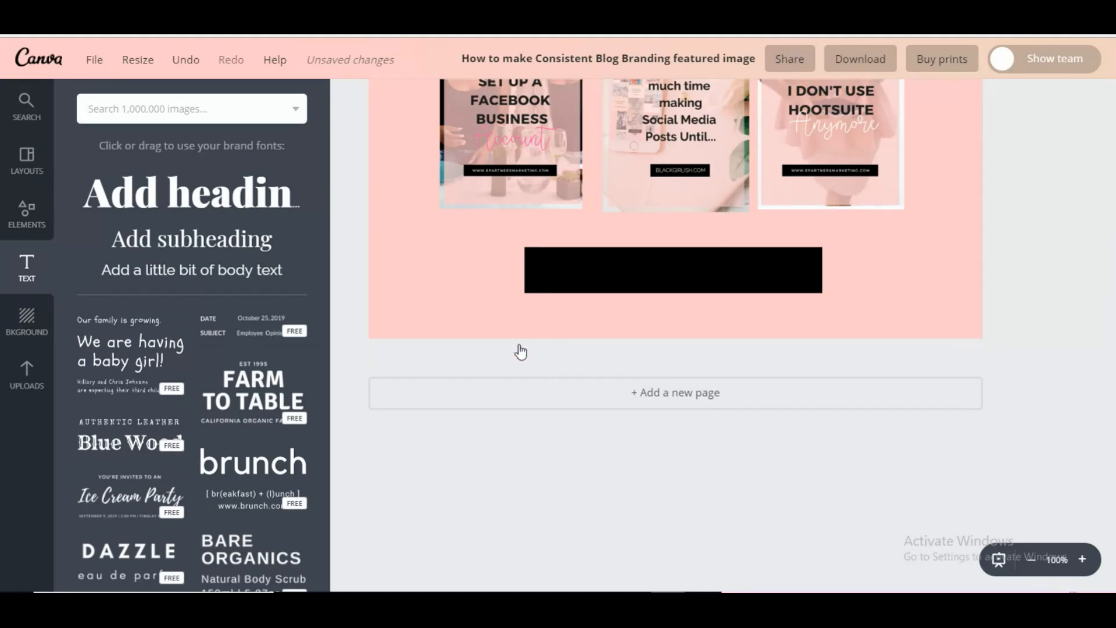
key(ctrl+z)
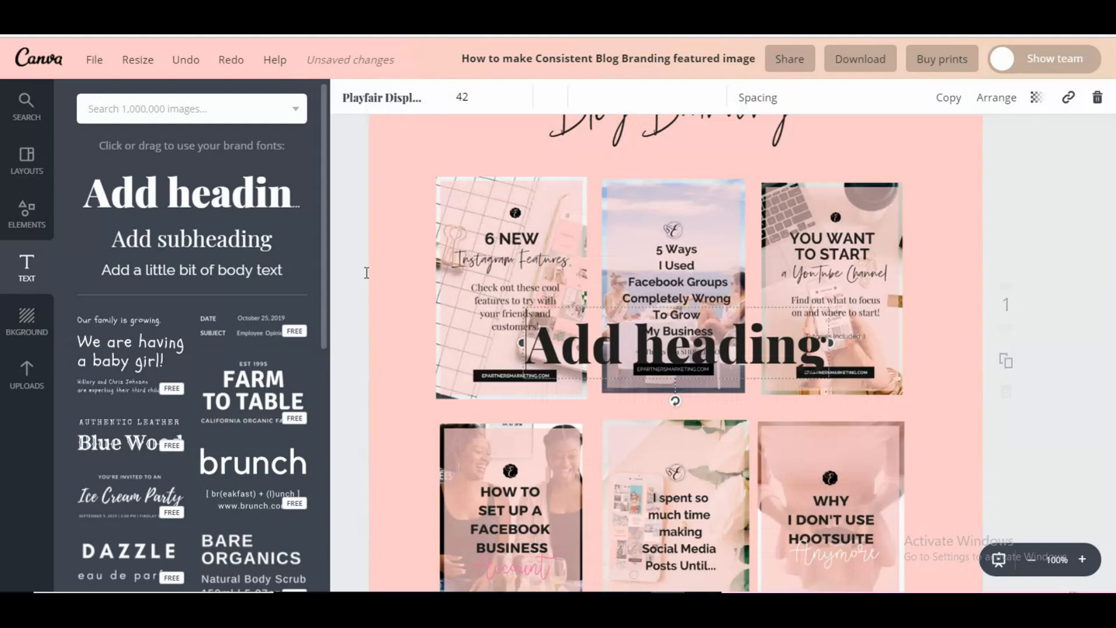
scroll(875, 242, up, 3)
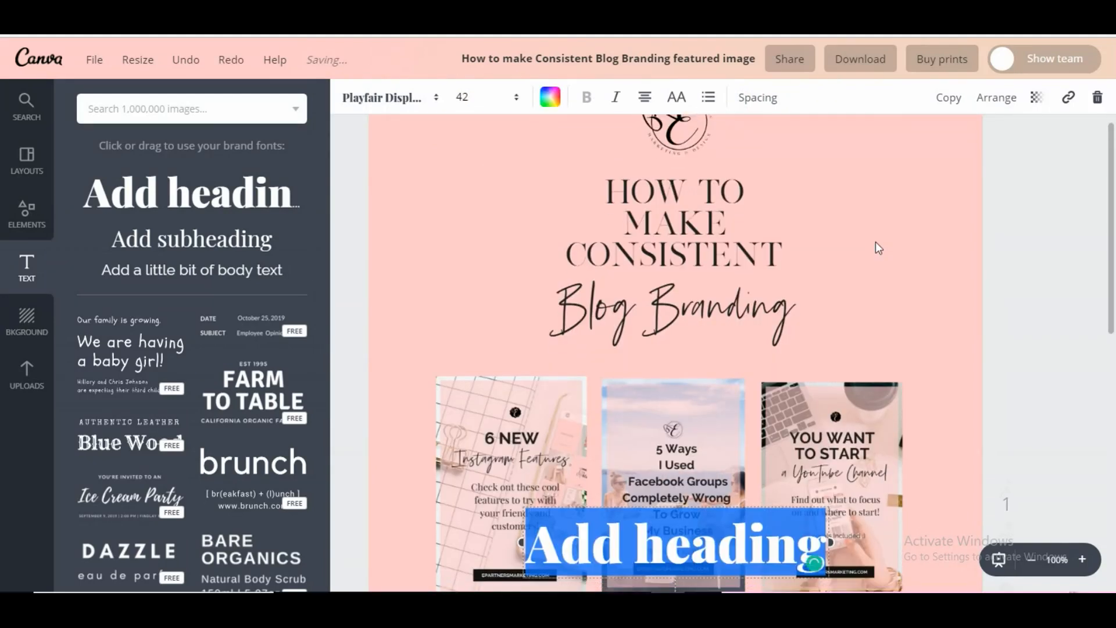
scroll(876, 241, down, 1)
scroll(944, 235, down, 8)
scroll(944, 235, up, 2)
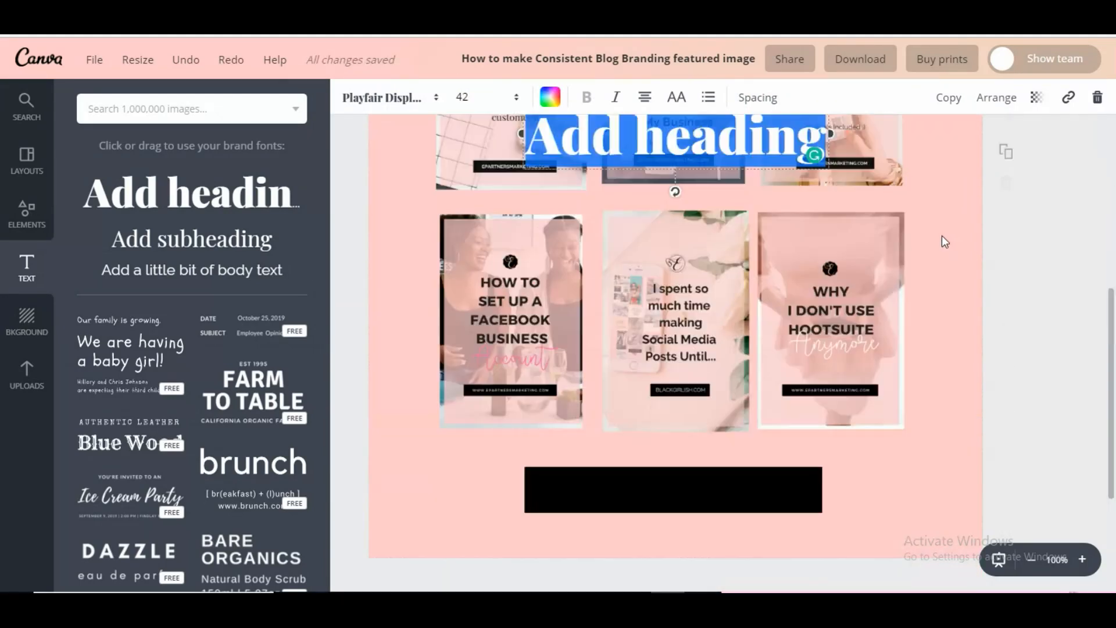
drag(751, 172, 781, 384)
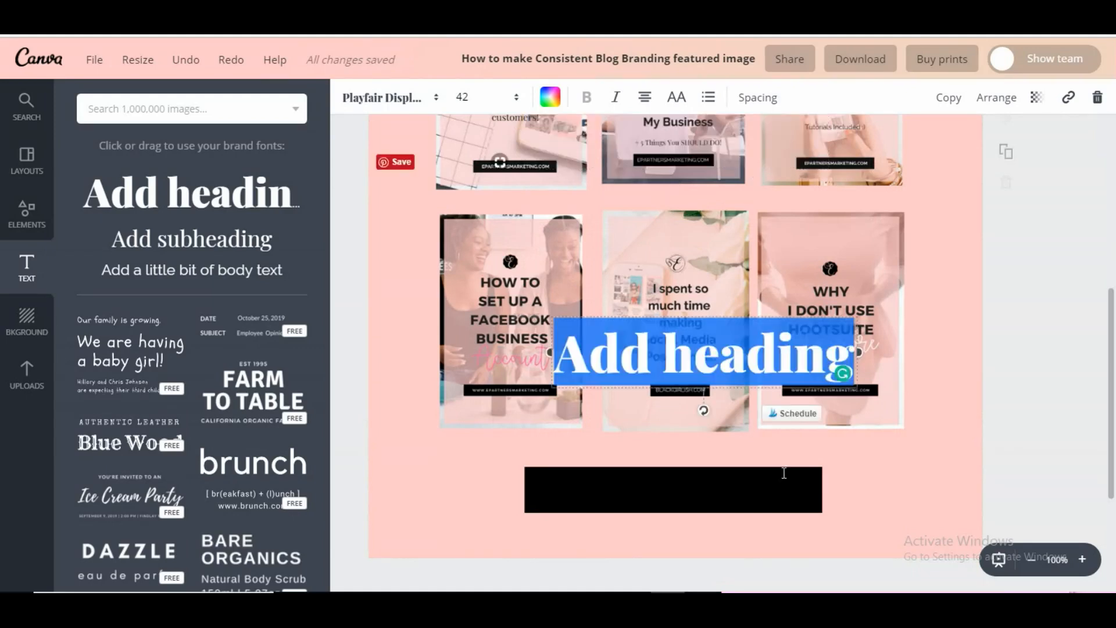
drag(783, 472, 775, 508)
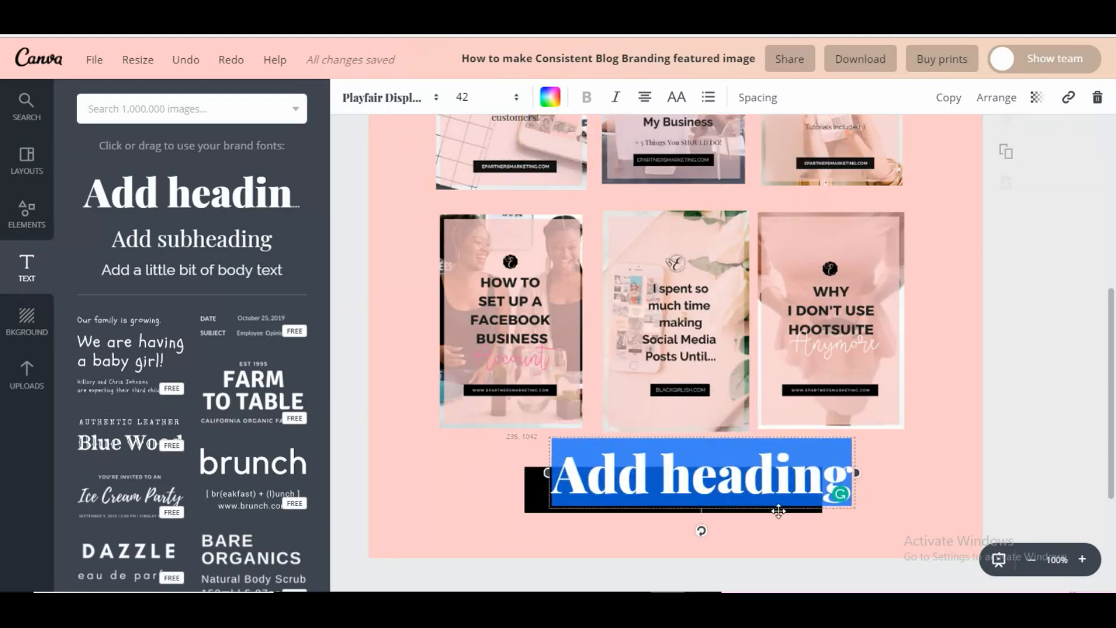
- Replace the heading's placeholder text with EPARTNERSMARKETING.COM
drag(846, 472, 564, 477)
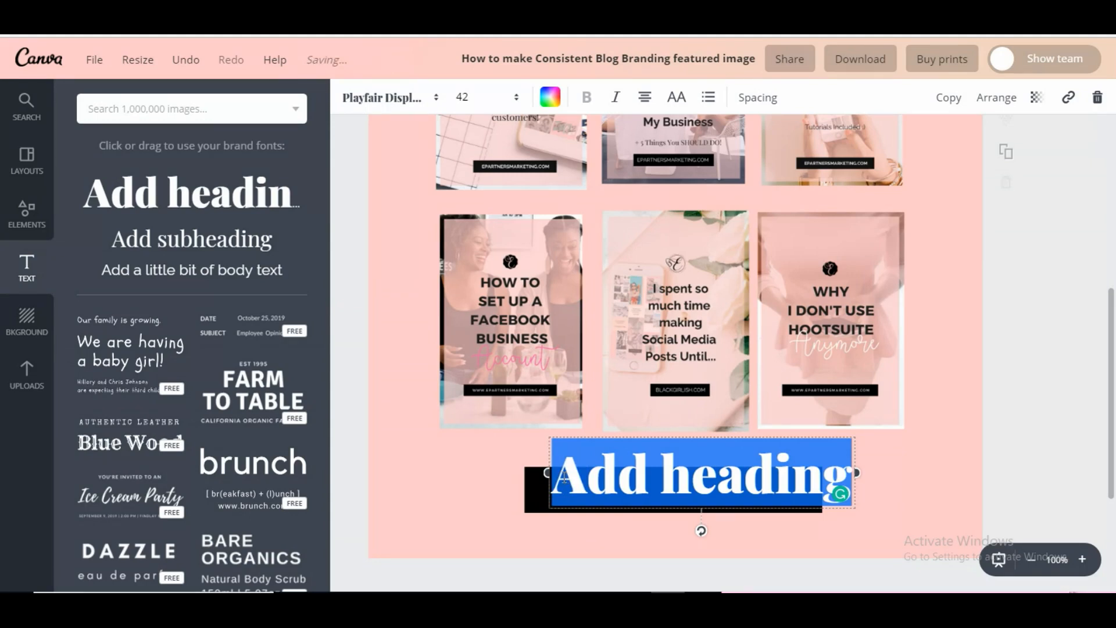
key(BackSpace)
text(EP)
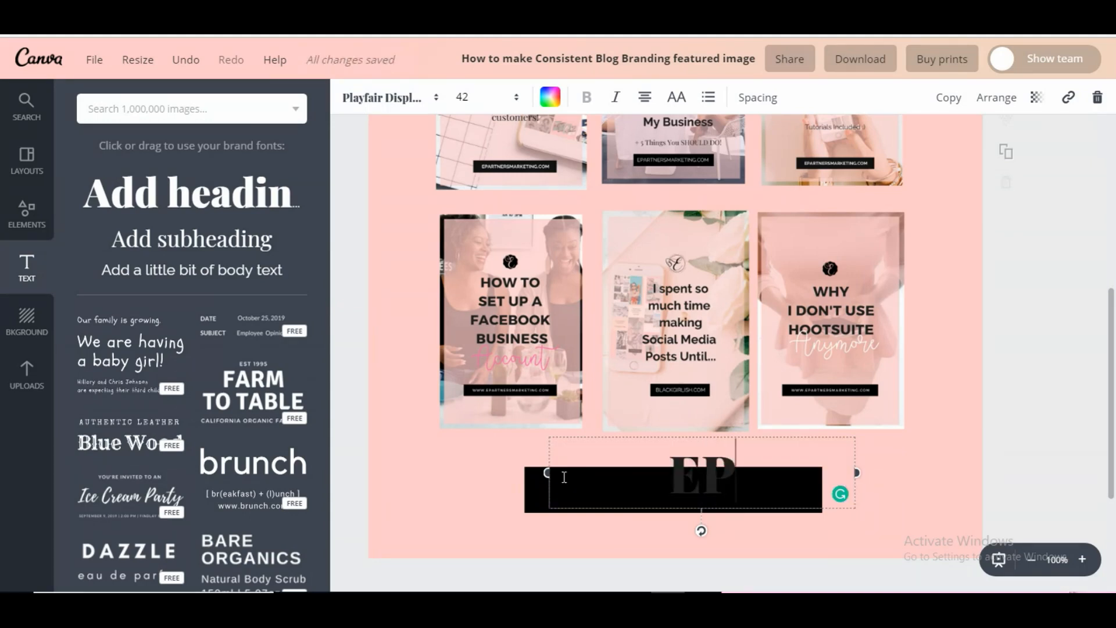
text(ARTNERSMARK)
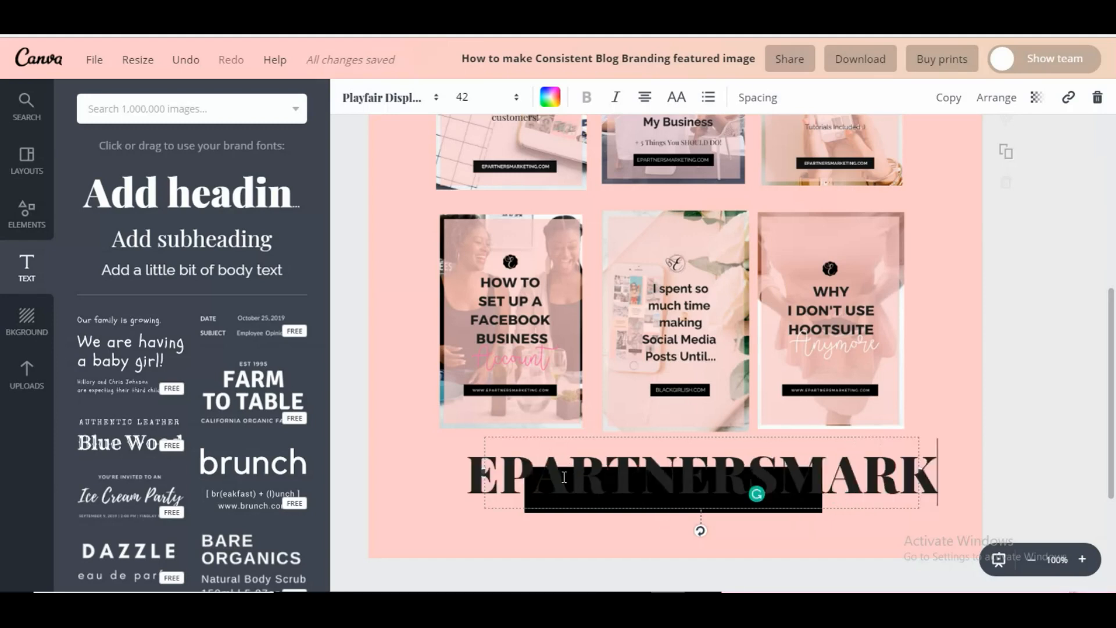
text(ETING.COM)
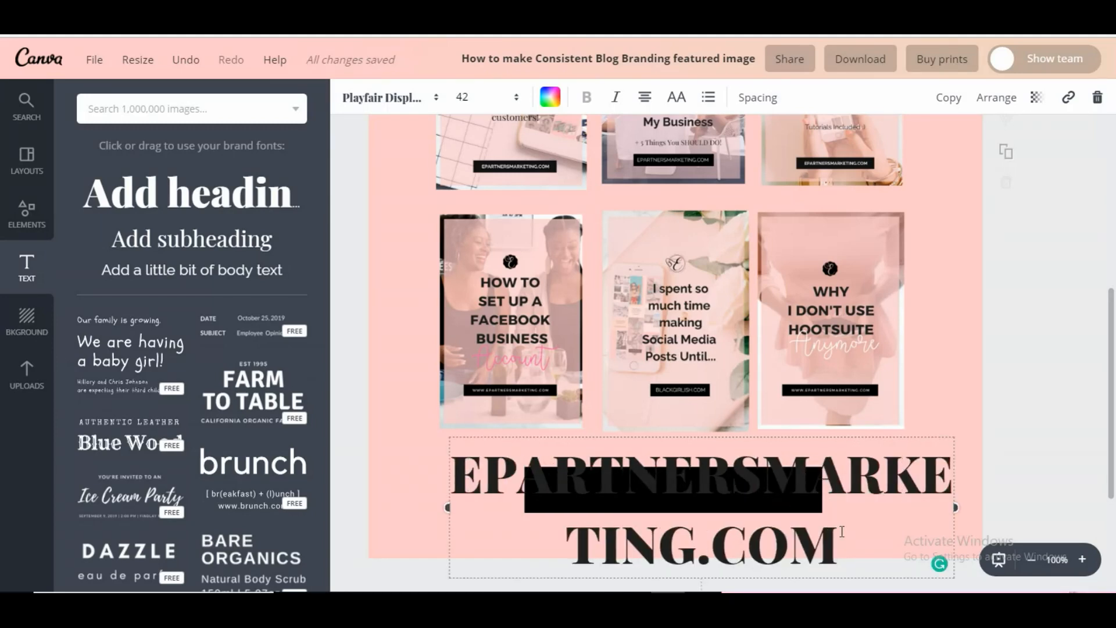
- Reduce the font size of the website address in stages through 36 and 28 to 24
drag(842, 531, 483, 396)
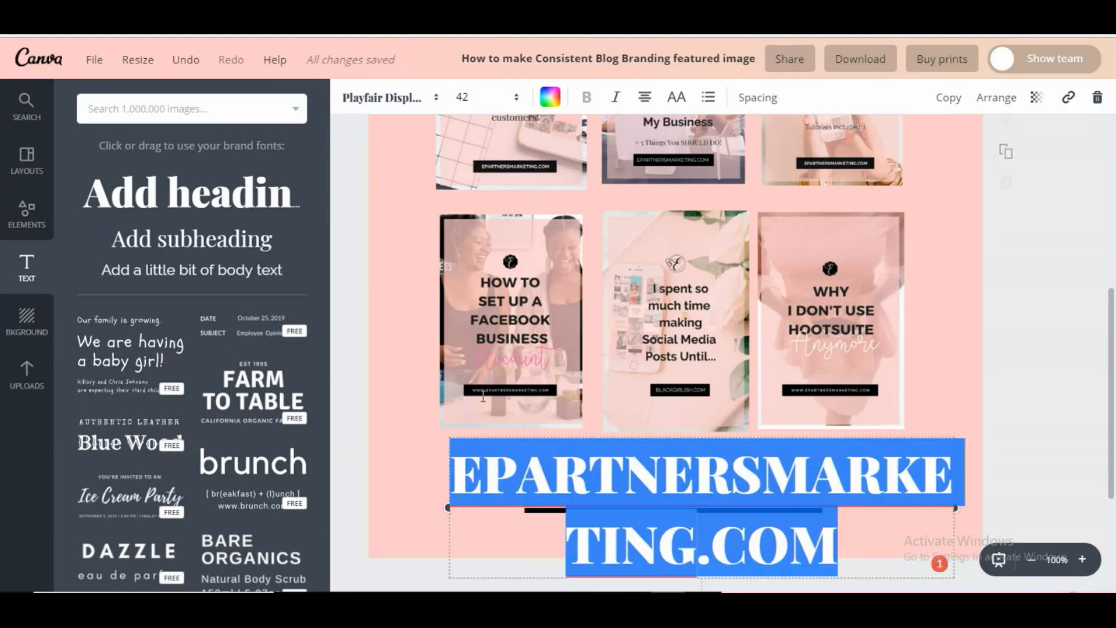
click(480, 94)
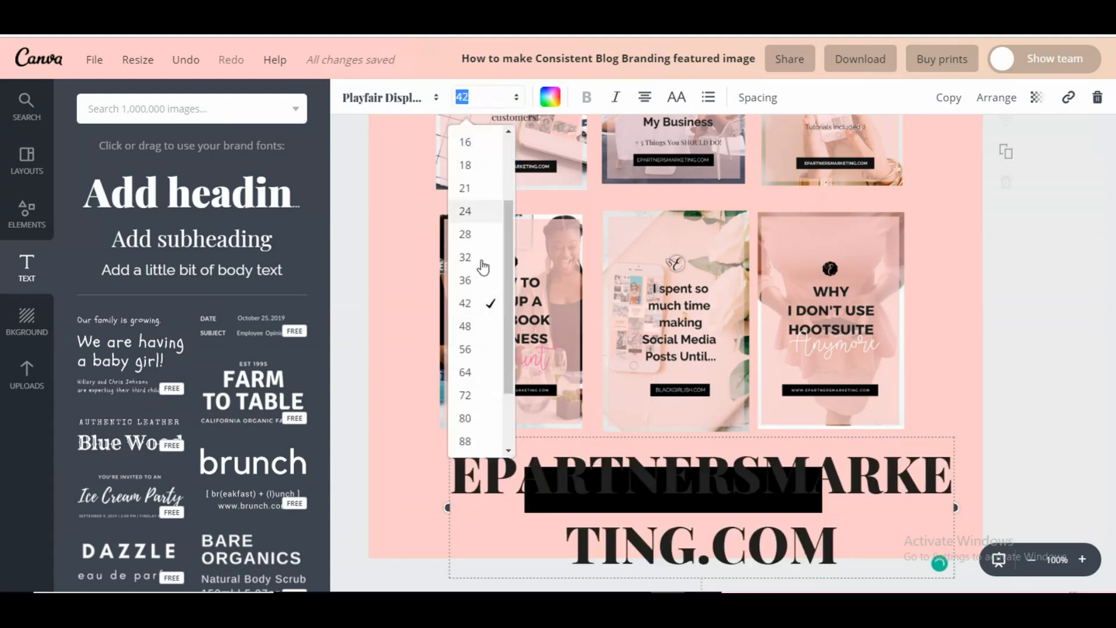
click(484, 283)
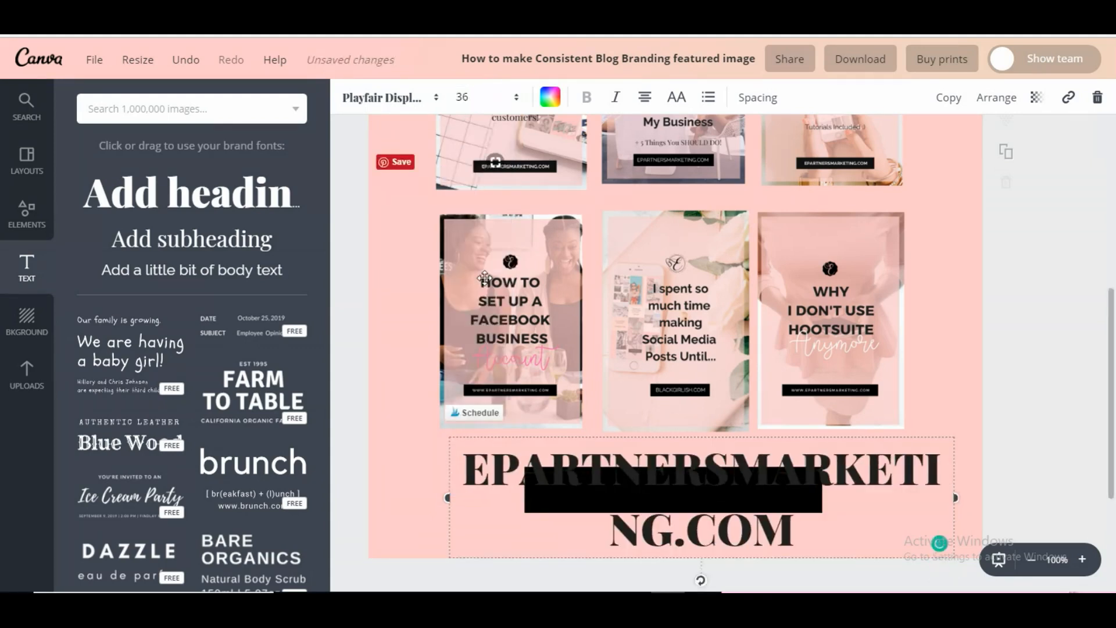
click(494, 98)
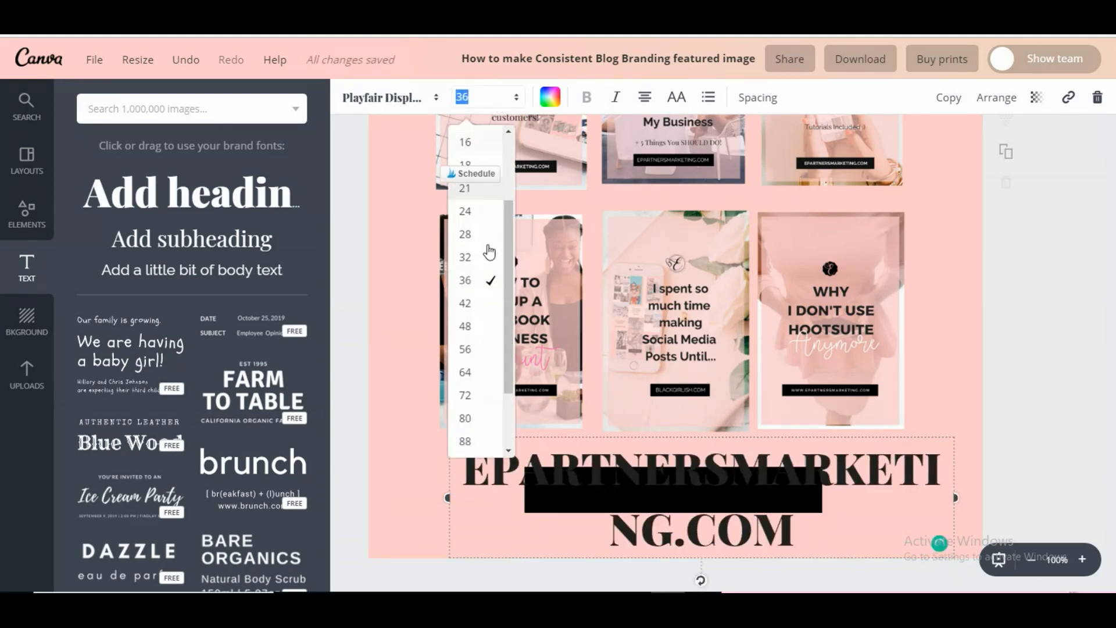
click(479, 235)
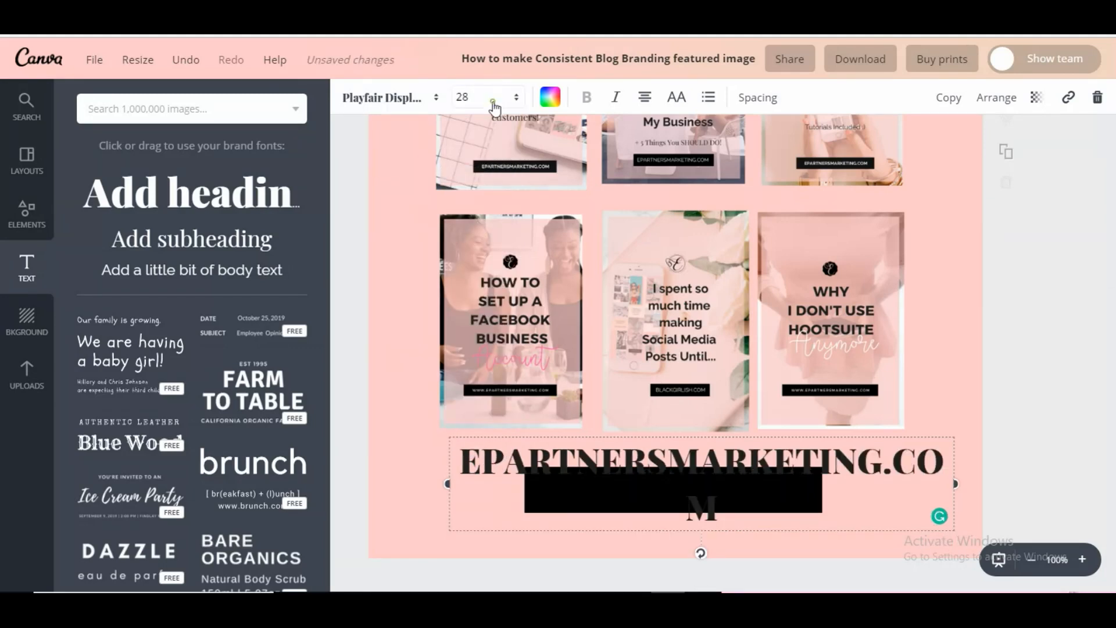
click(492, 98)
click(495, 212)
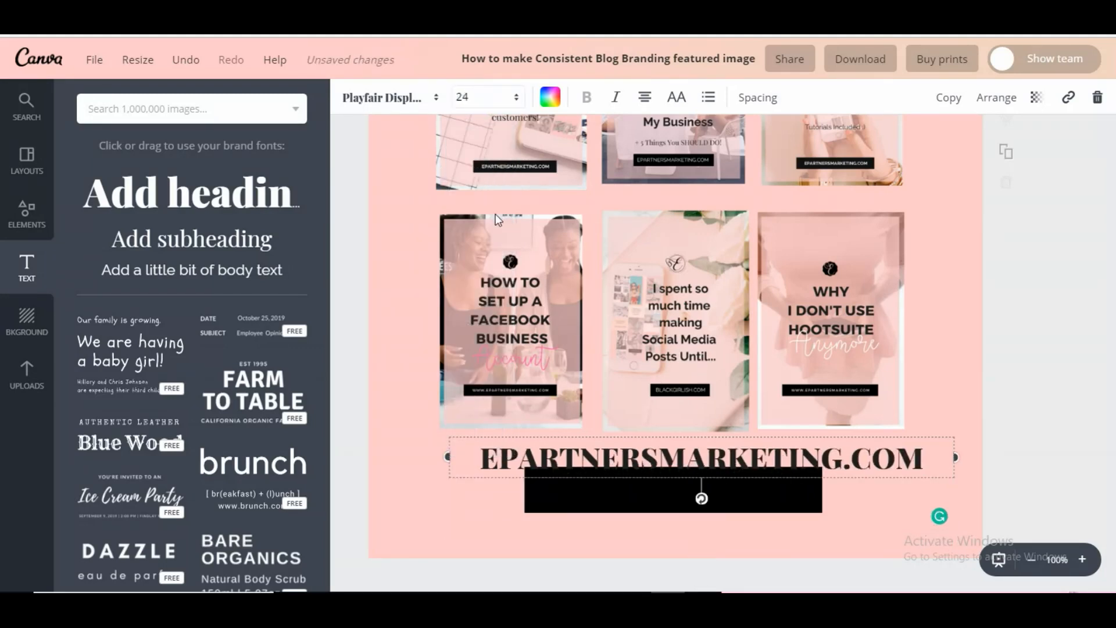
click(487, 97)
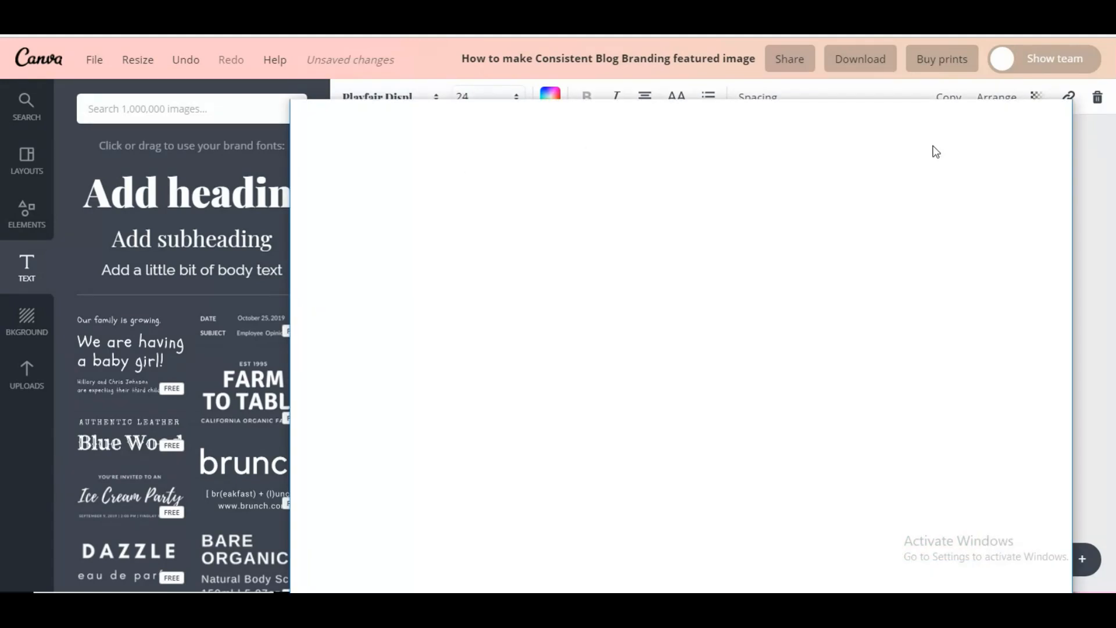